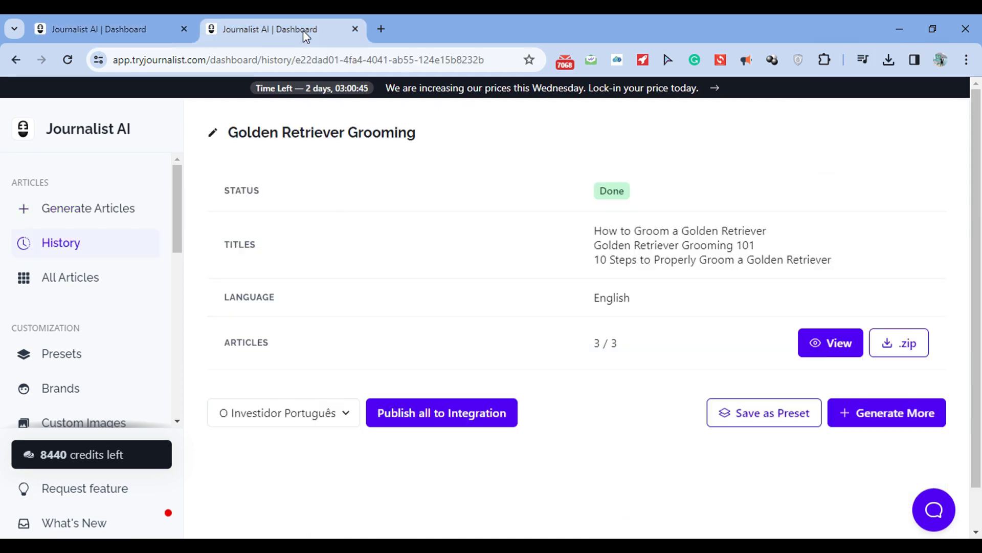
# - Preview the golden retriever grooming article, expanding its table of contents and reading down to the FAQ
pyautogui.click(833, 350)
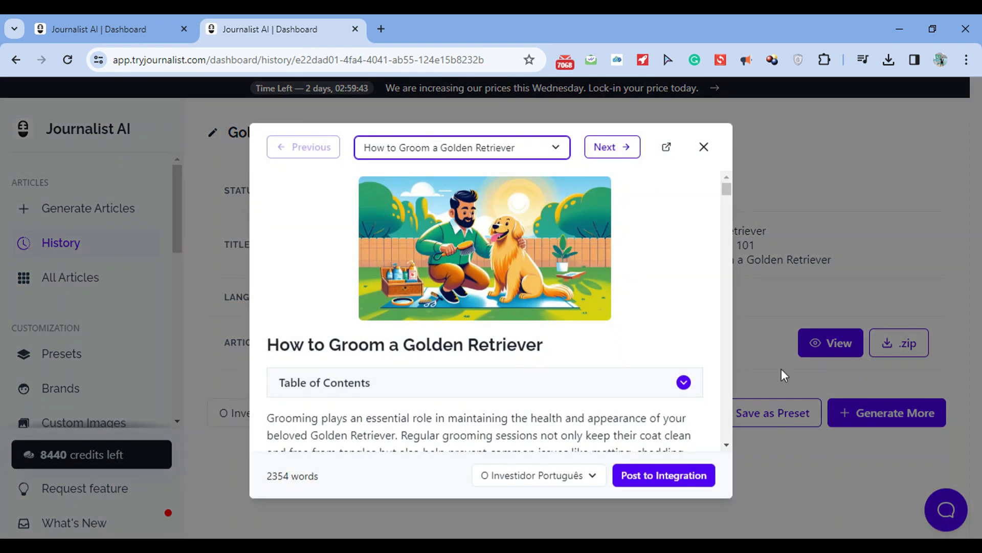
pyautogui.moveTo(726, 192); pyautogui.dragTo(726, 192)
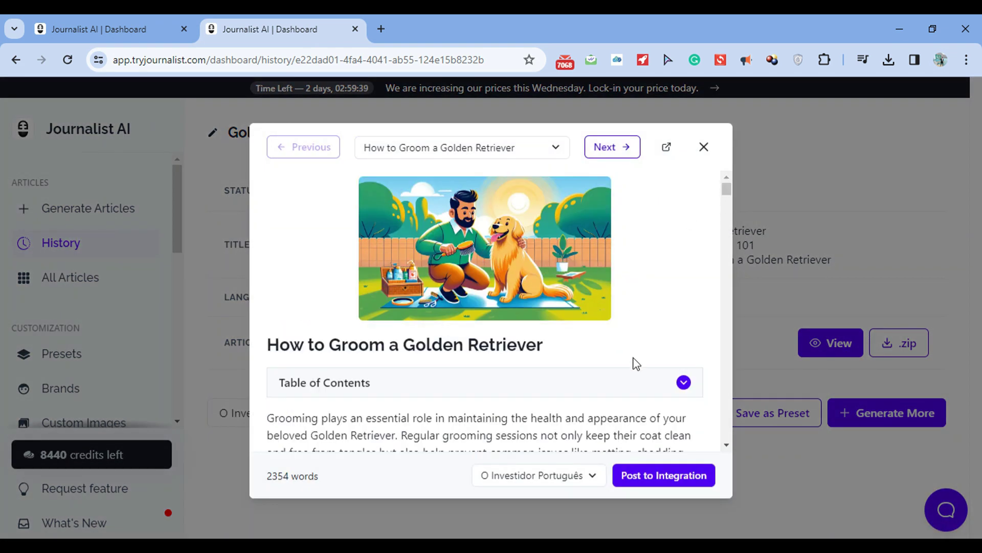
pyautogui.click(630, 386)
pyautogui.moveTo(721, 194); pyautogui.dragTo(749, 250)
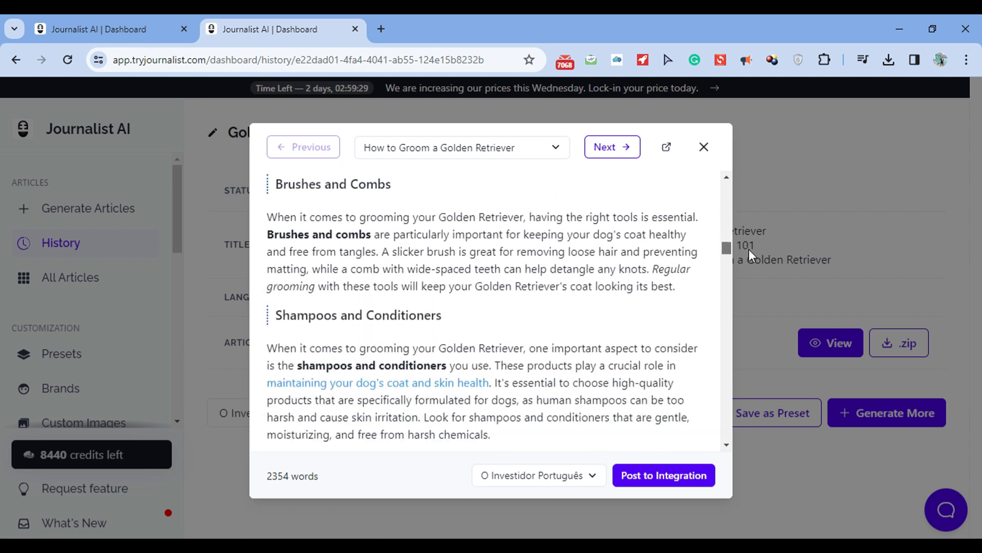
pyautogui.moveTo(749, 249)
pyautogui.mouseDown()
pyautogui.moveTo(766, 303)
pyautogui.moveTo(768, 430)
pyautogui.mouseUp()
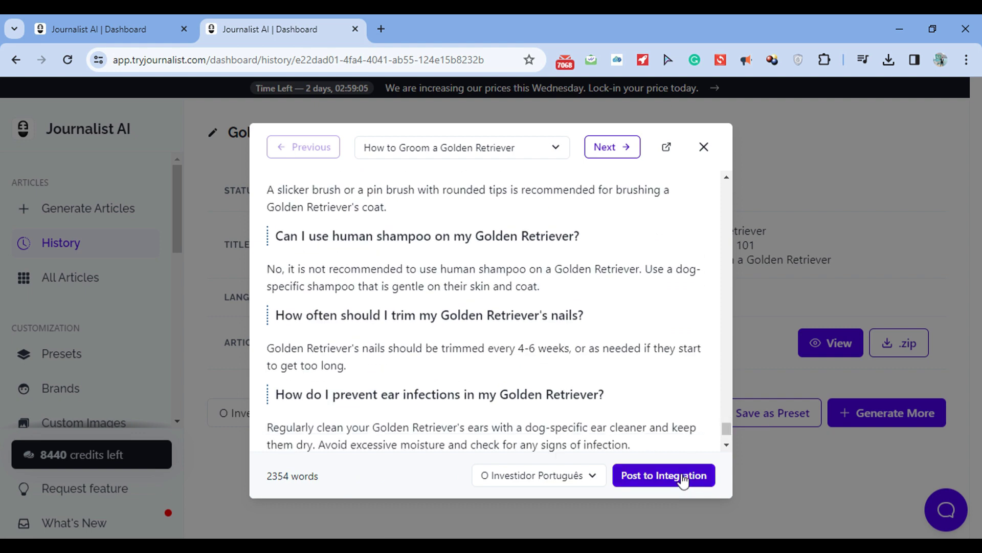
# - Close the article preview and open a new integration form from the Integrations list
pyautogui.click(783, 477)
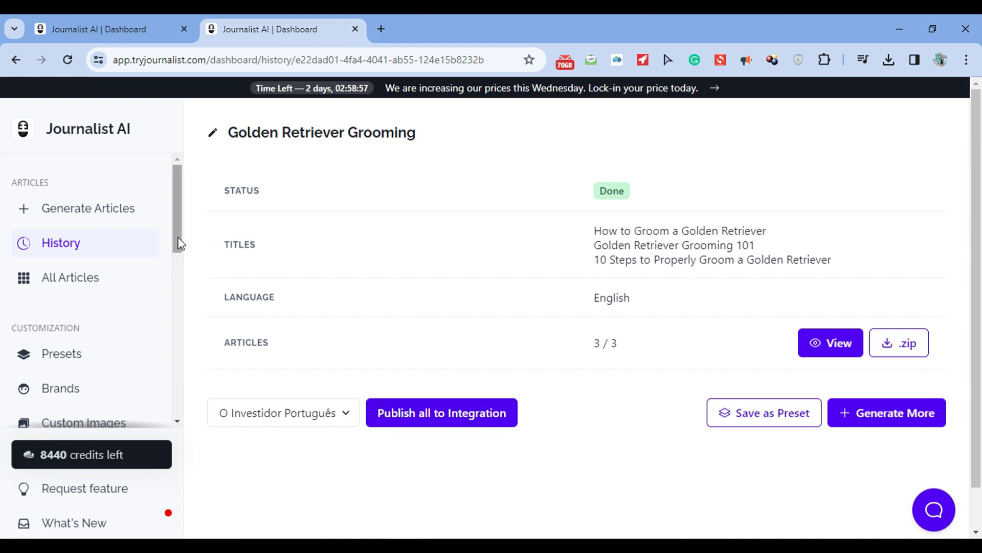
pyautogui.moveTo(181, 244); pyautogui.dragTo(188, 324)
pyautogui.click(105, 281)
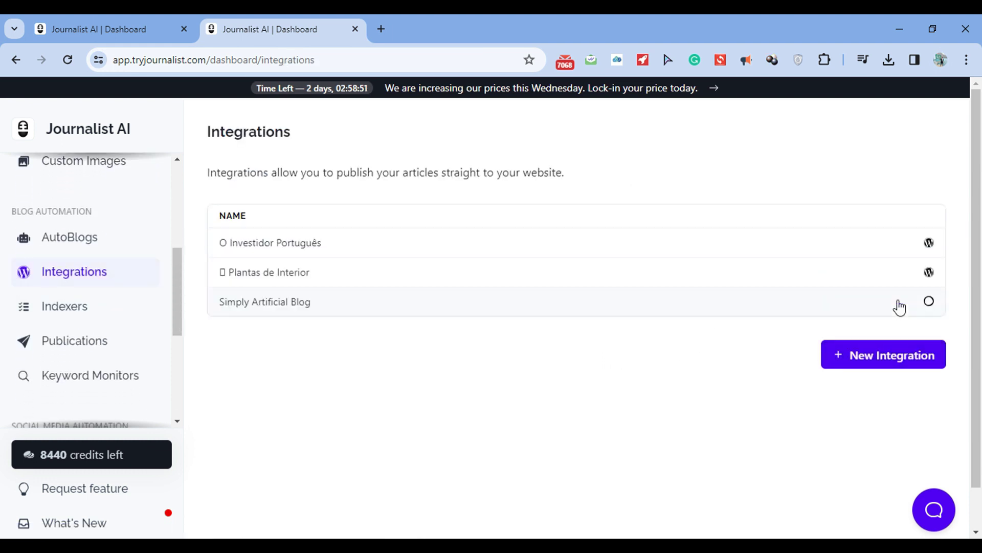
pyautogui.click(887, 355)
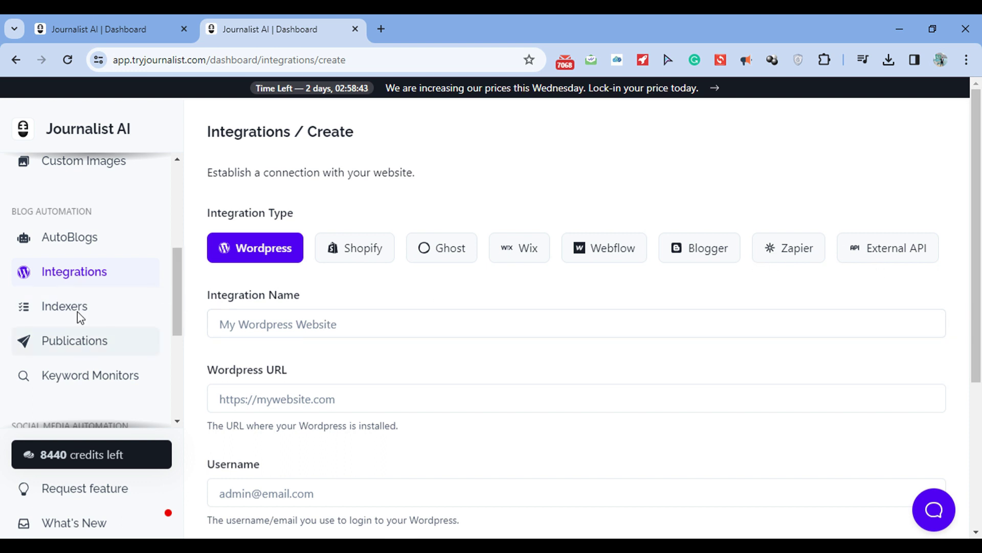
# - Start a new AutoBlog and look over its quantity and frequency choices
pyautogui.click(86, 241)
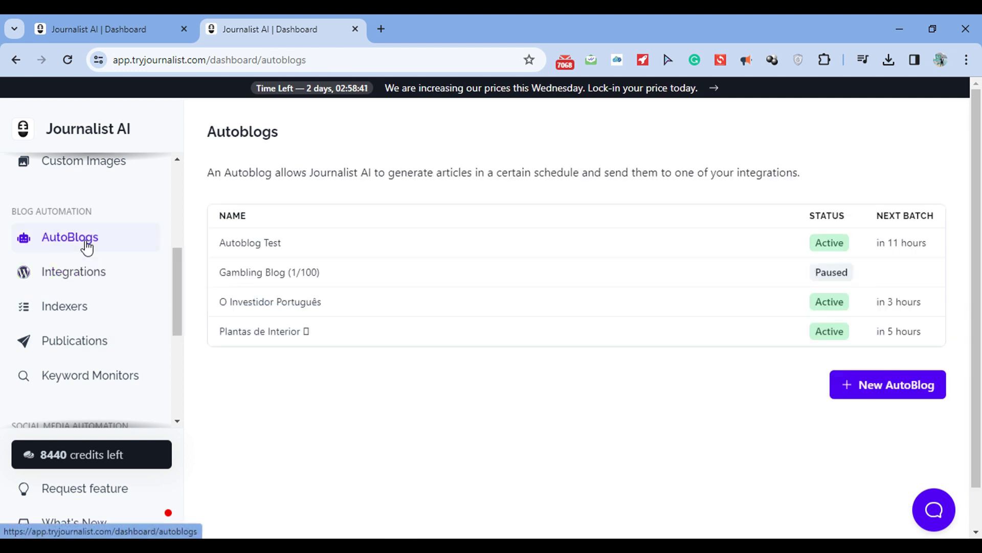
pyautogui.click(857, 388)
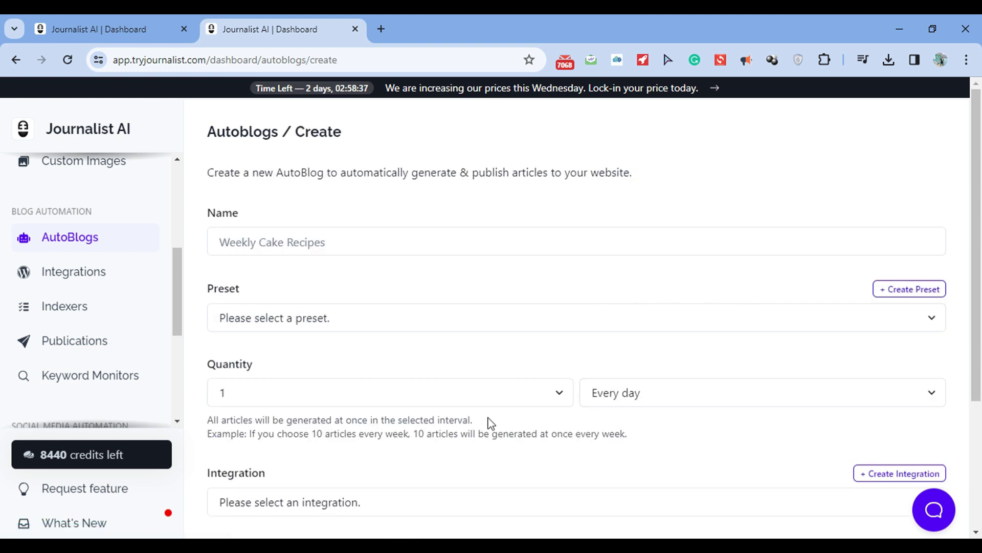
pyautogui.click(392, 400)
pyautogui.click(392, 401)
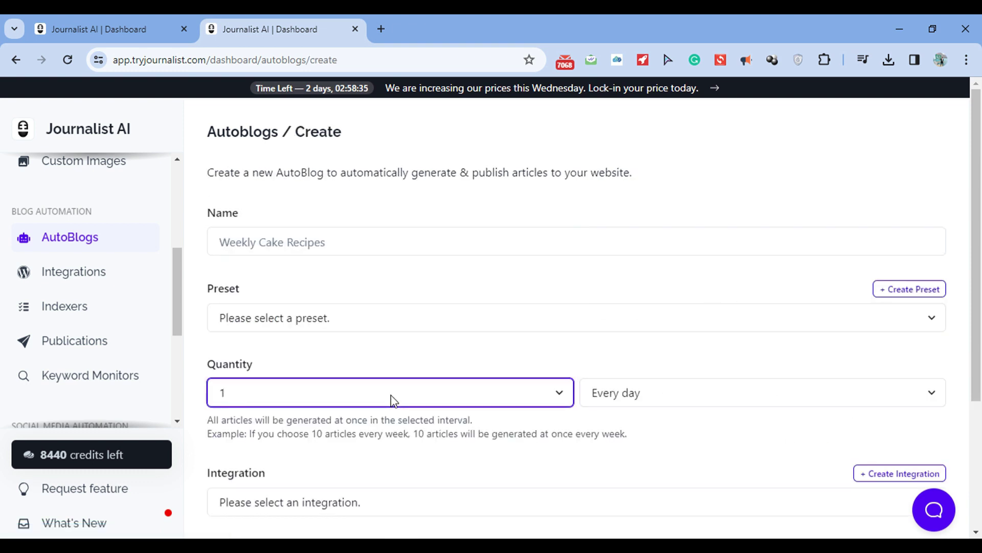
pyautogui.click(672, 392)
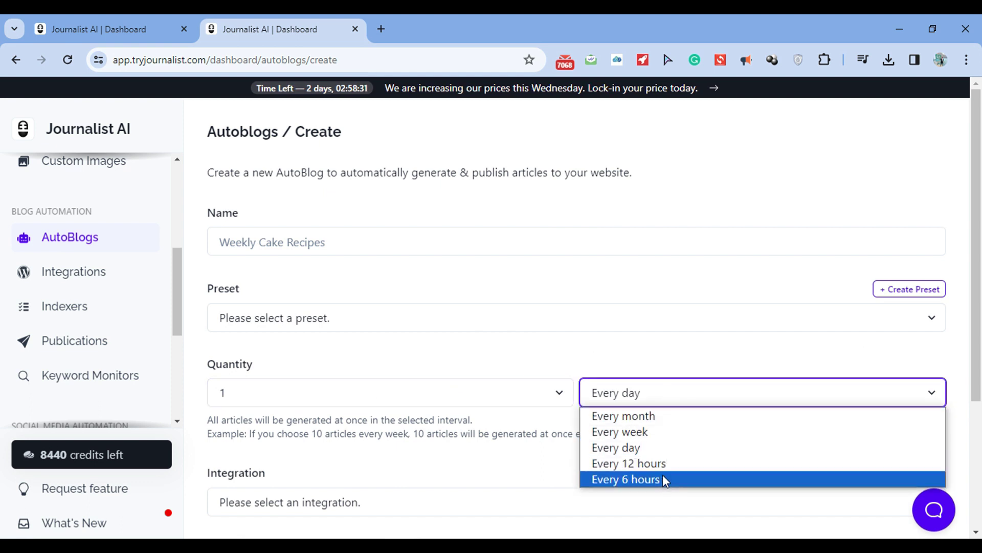
pyautogui.click(674, 448)
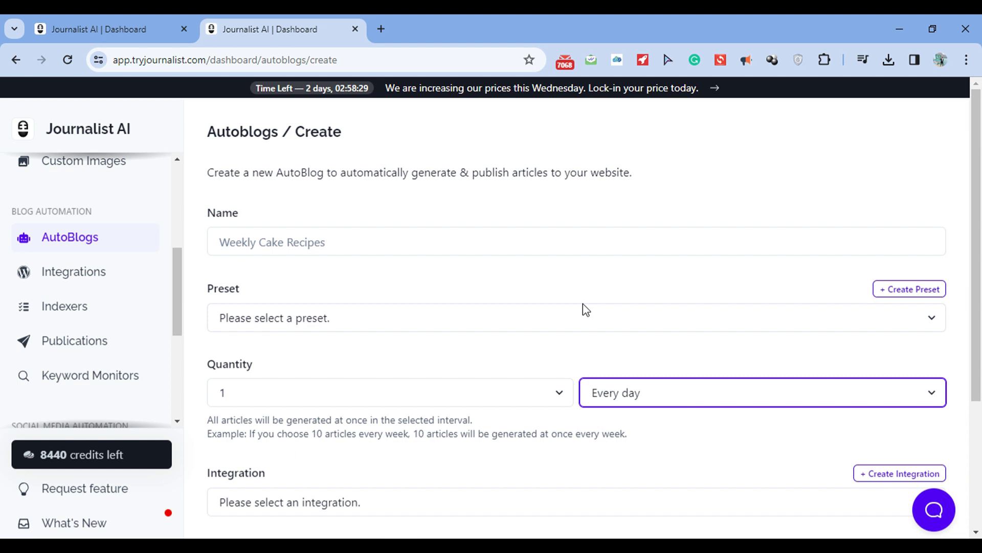
# - Set the AutoBlog to publish 2 articles every 6 hours
pyautogui.moveTo(978, 273); pyautogui.dragTo(981, 239)
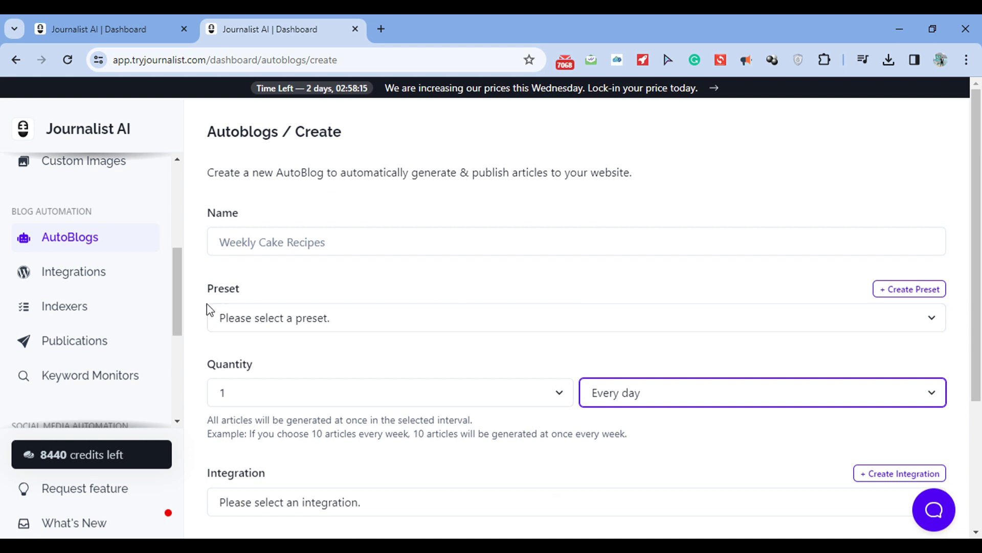
pyautogui.moveTo(176, 319); pyautogui.dragTo(178, 310)
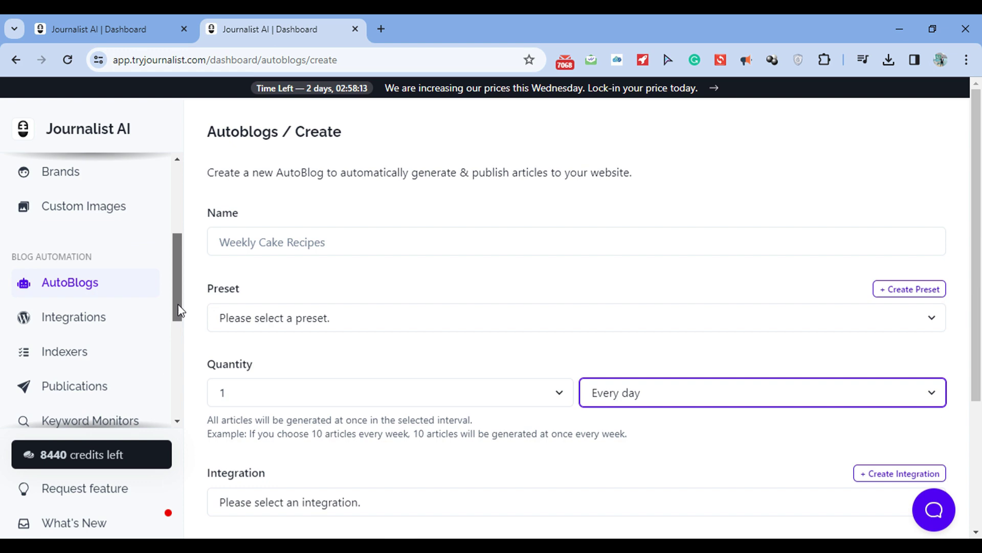
pyautogui.click(657, 404)
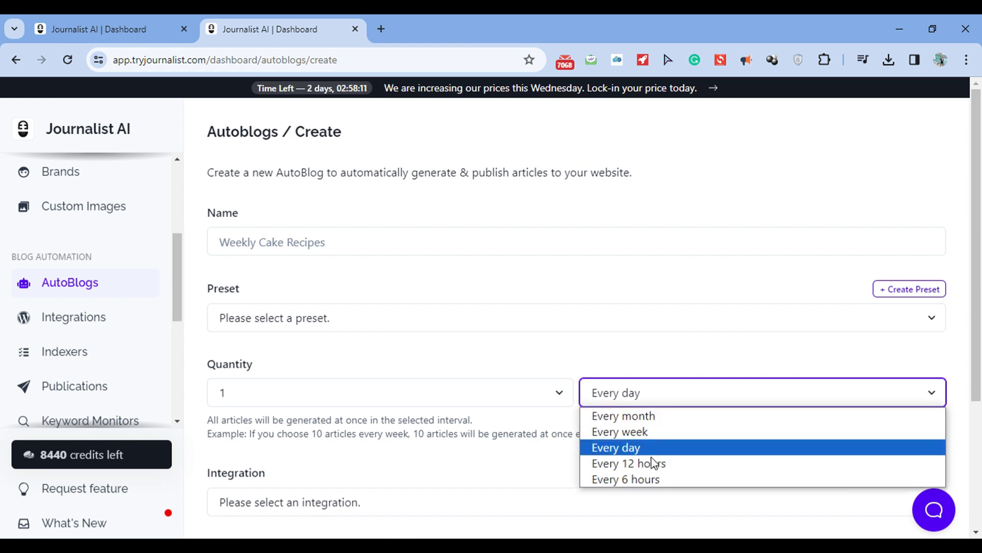
pyautogui.click(649, 474)
pyautogui.click(431, 394)
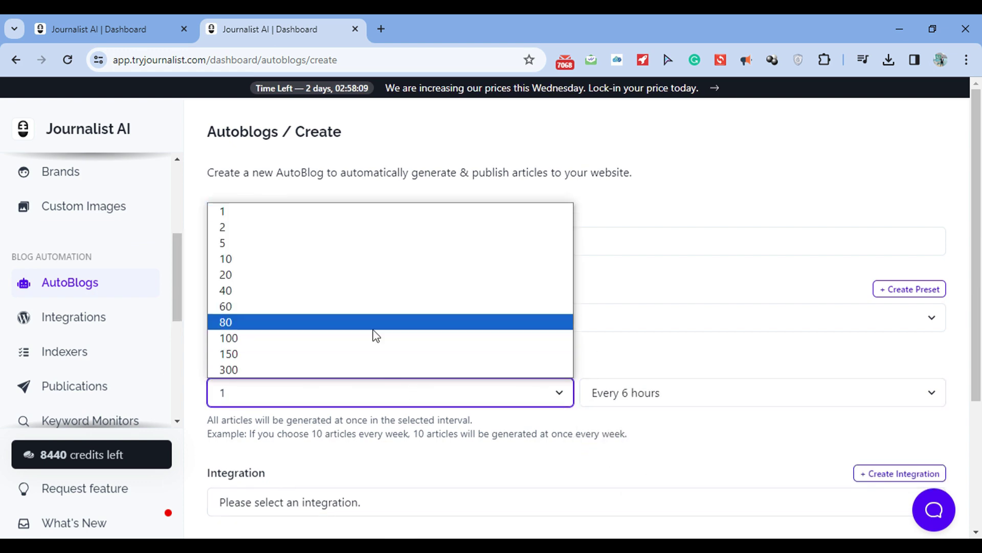
pyautogui.click(338, 237)
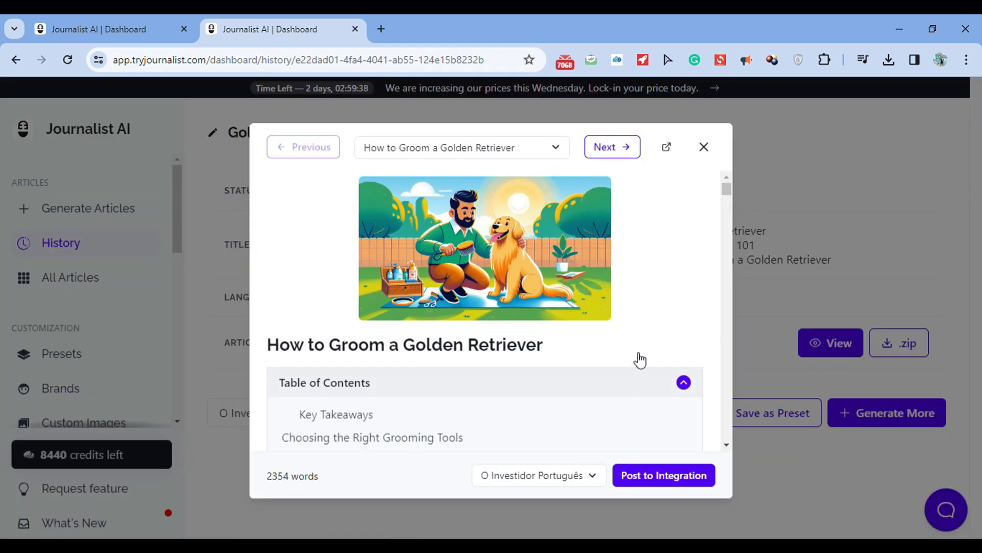
pyautogui.scroll(-10, 727, 195)
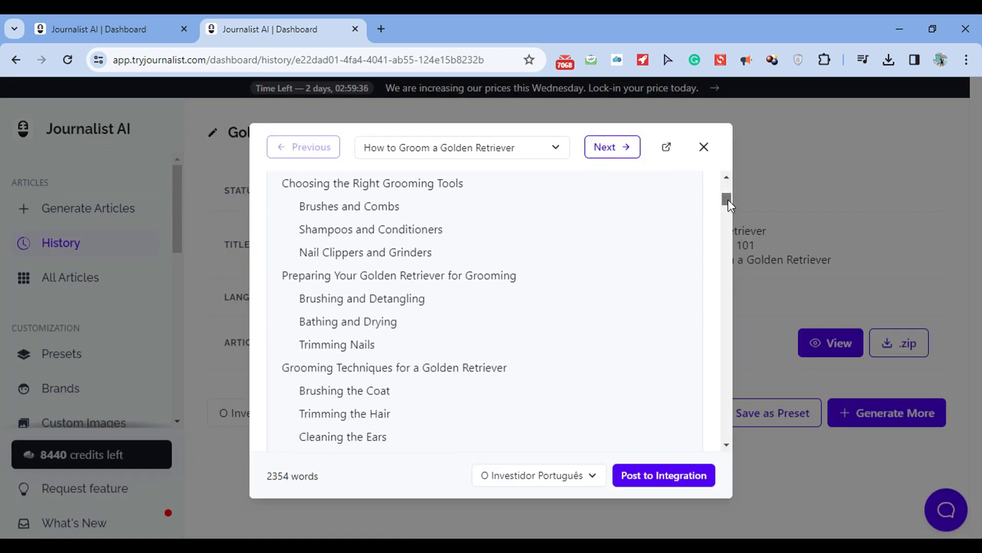
pyautogui.moveTo(729, 210); pyautogui.dragTo(749, 249)
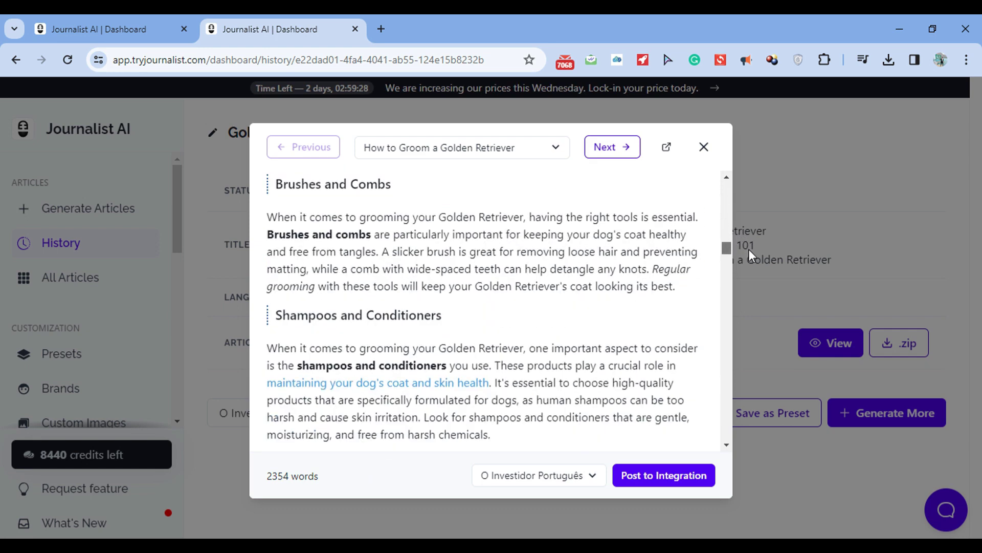
pyautogui.moveTo(749, 250)
pyautogui.mouseDown()
pyautogui.moveTo(766, 302)
pyautogui.moveTo(769, 424)
pyautogui.mouseUp()
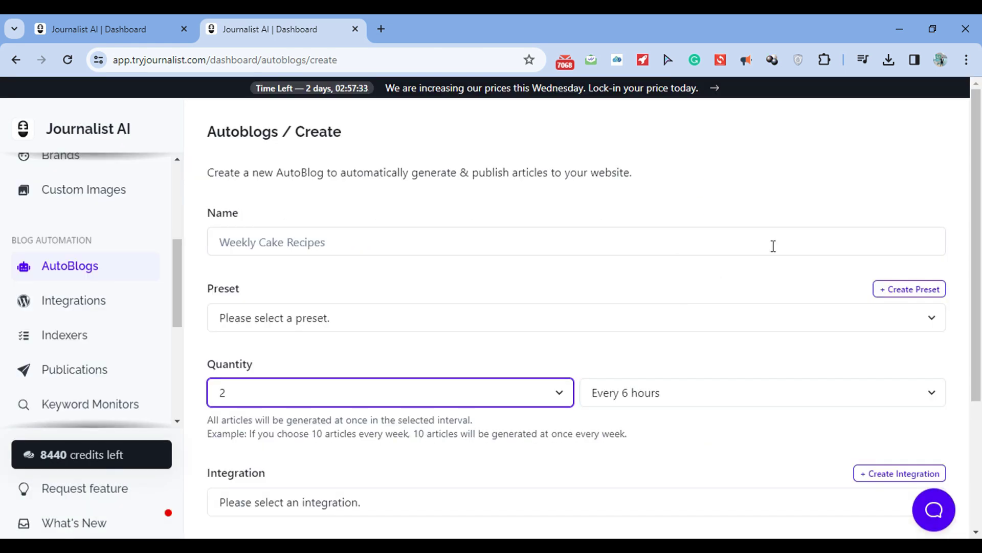
# - Return to the Generate Articles dashboard and collapse its Base configuration section
pyautogui.scroll(-1, 817, 268)
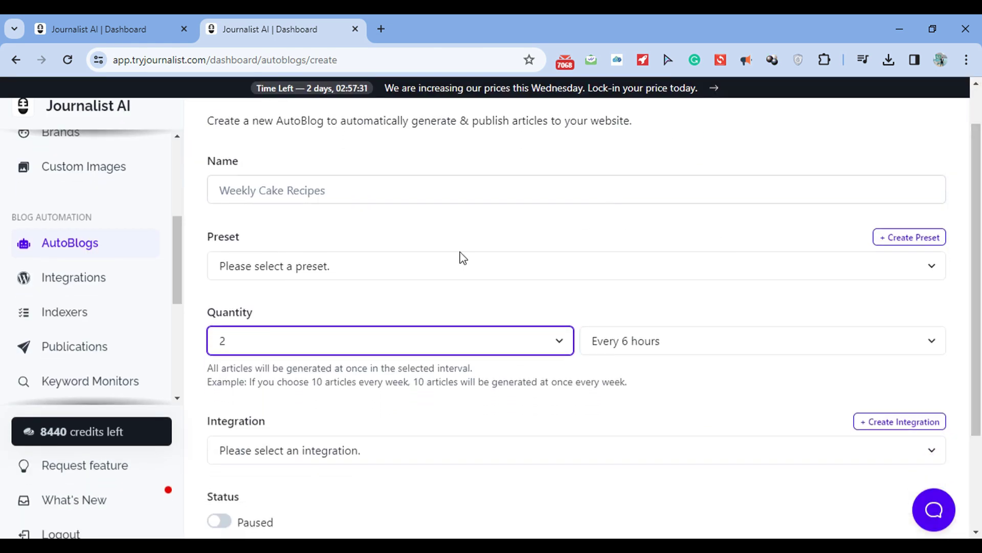
pyautogui.click(99, 113)
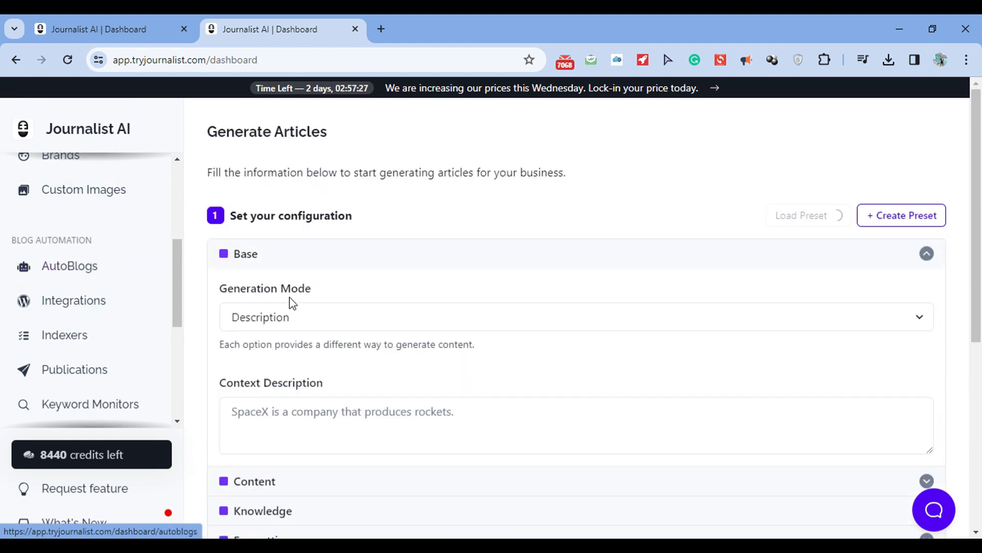
pyautogui.click(586, 251)
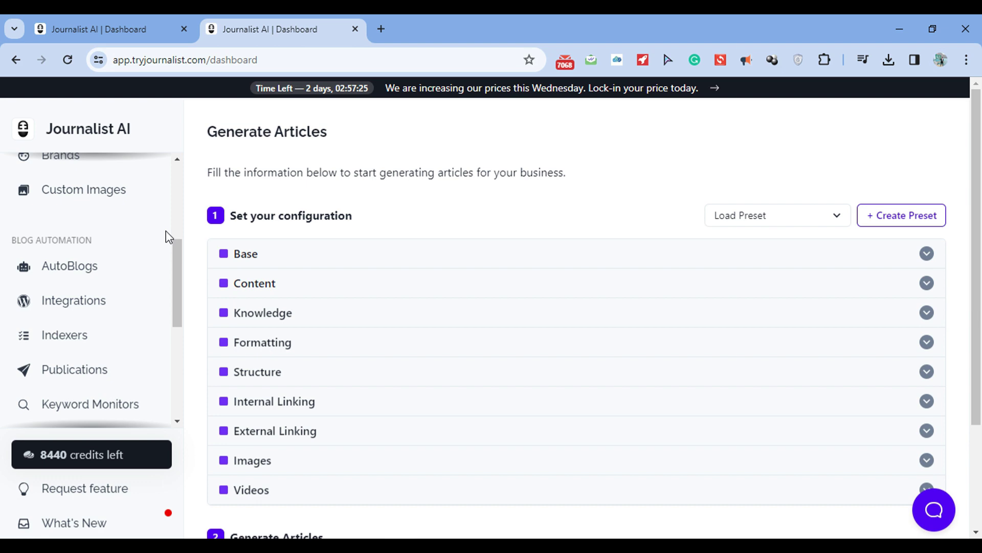
# - Create a new Blogger integration and begin naming it 'my blogger'
pyautogui.click(91, 302)
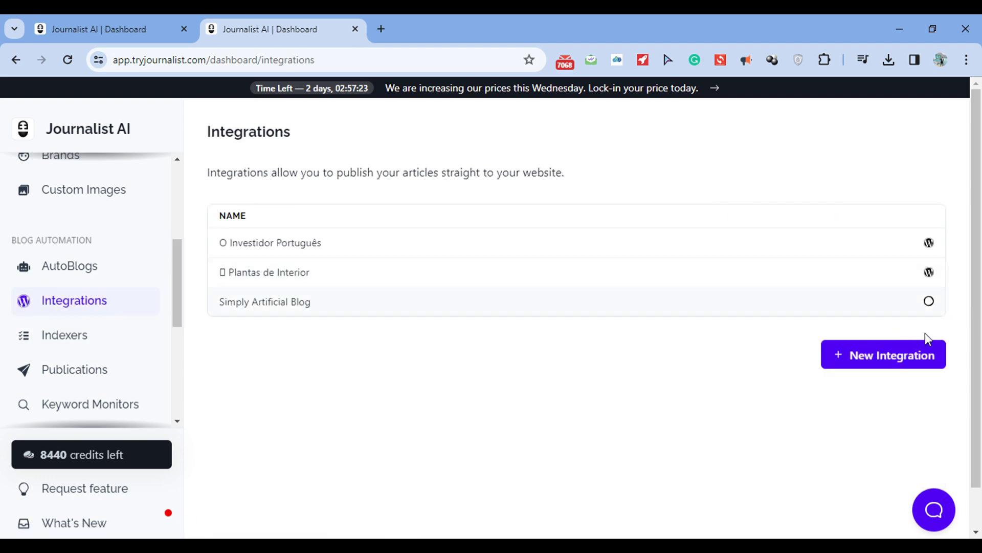
pyautogui.click(923, 355)
pyautogui.click(710, 264)
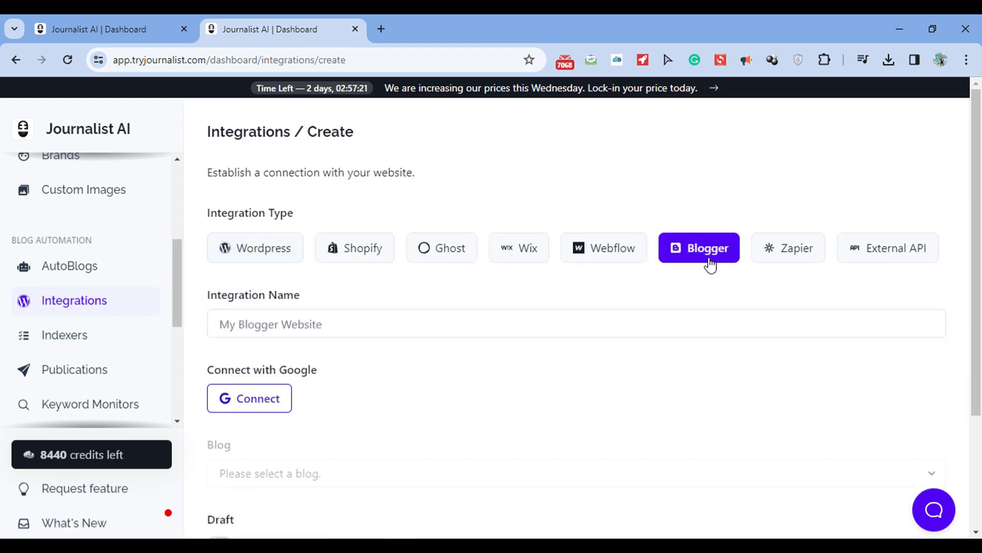
pyautogui.scroll(-3, 362, 271)
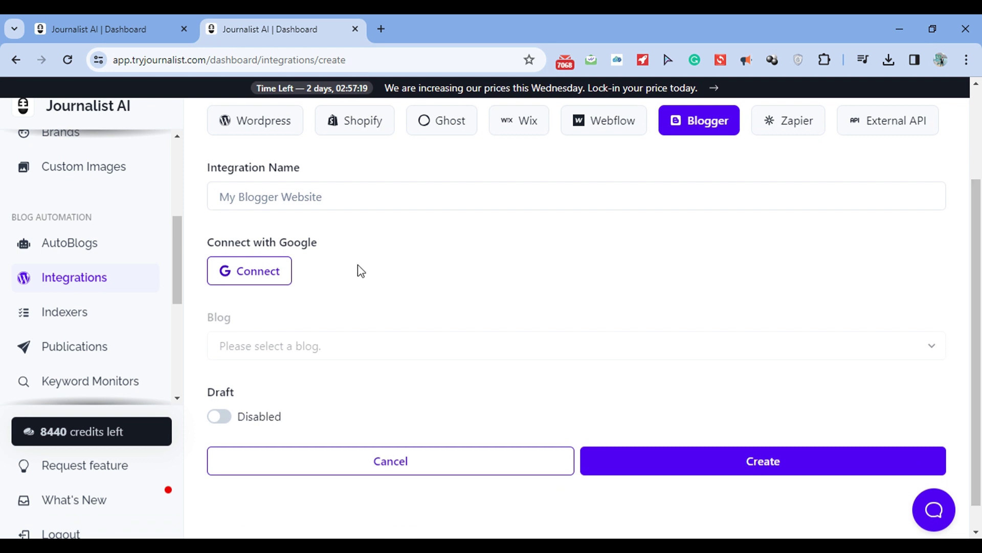
pyautogui.click(231, 204)
pyautogui.write('m')
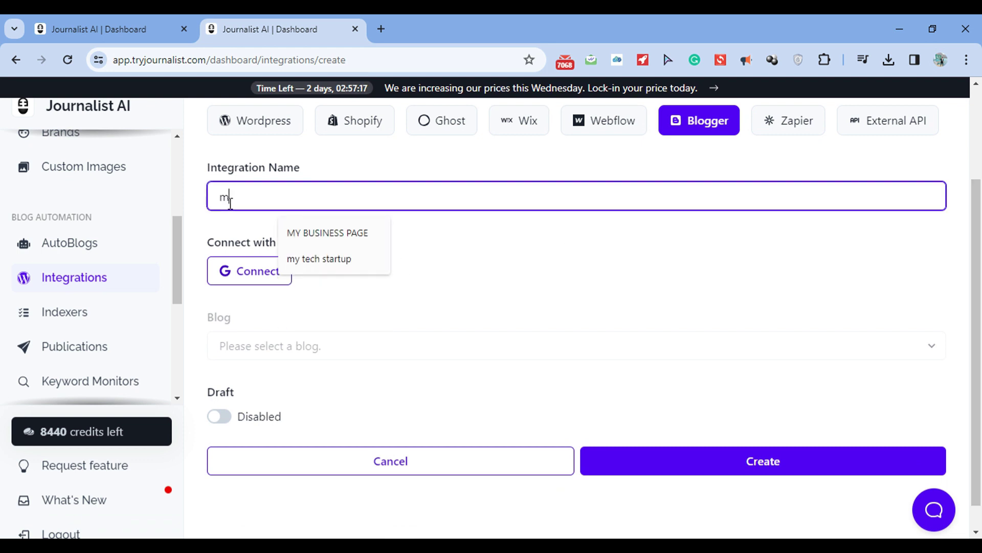
pyautogui.write('y blo')
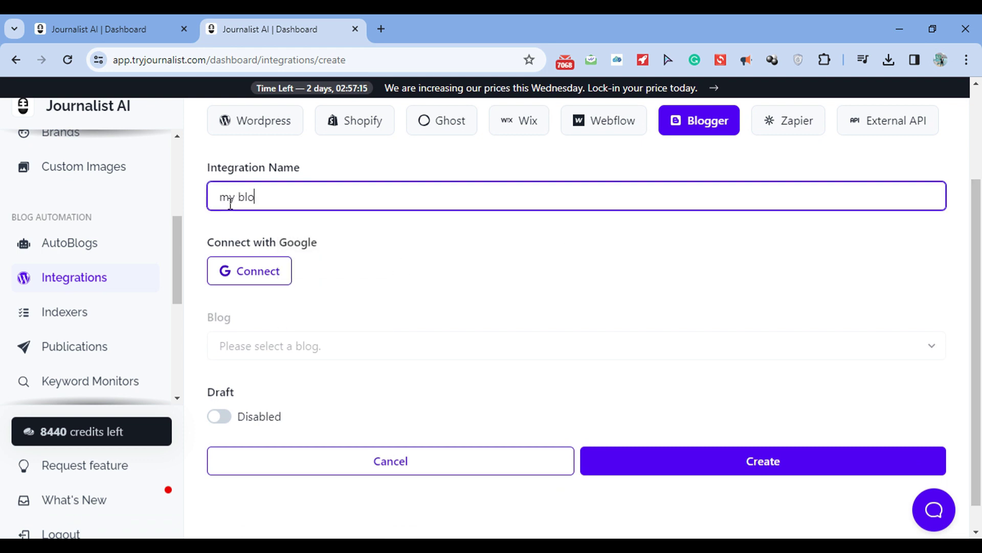
pyautogui.write('gger site')
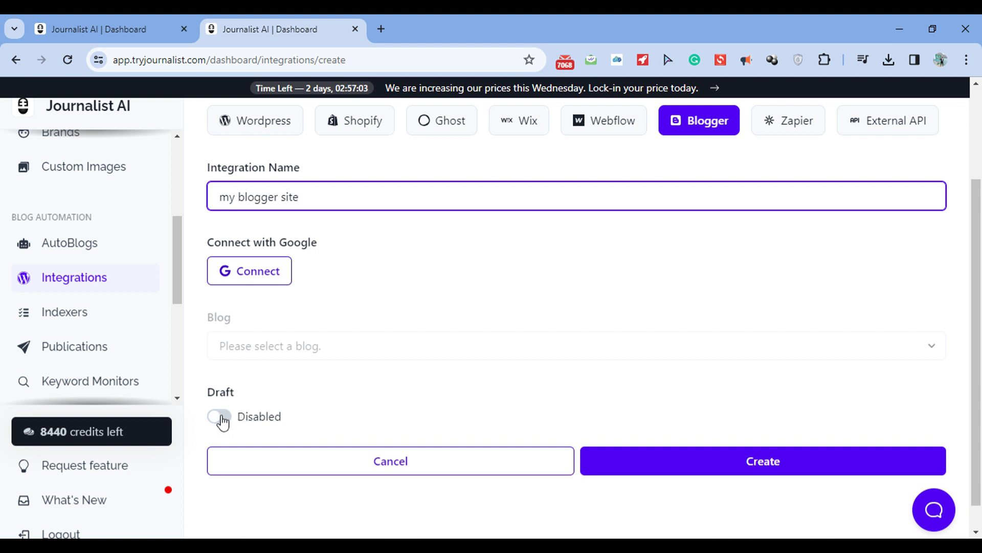
pyautogui.click(221, 418)
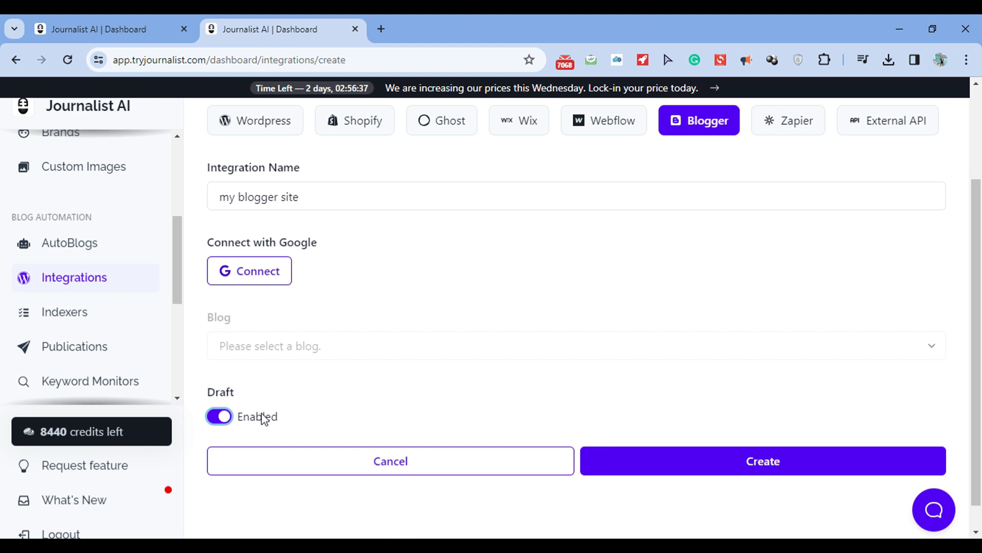
pyautogui.click(220, 417)
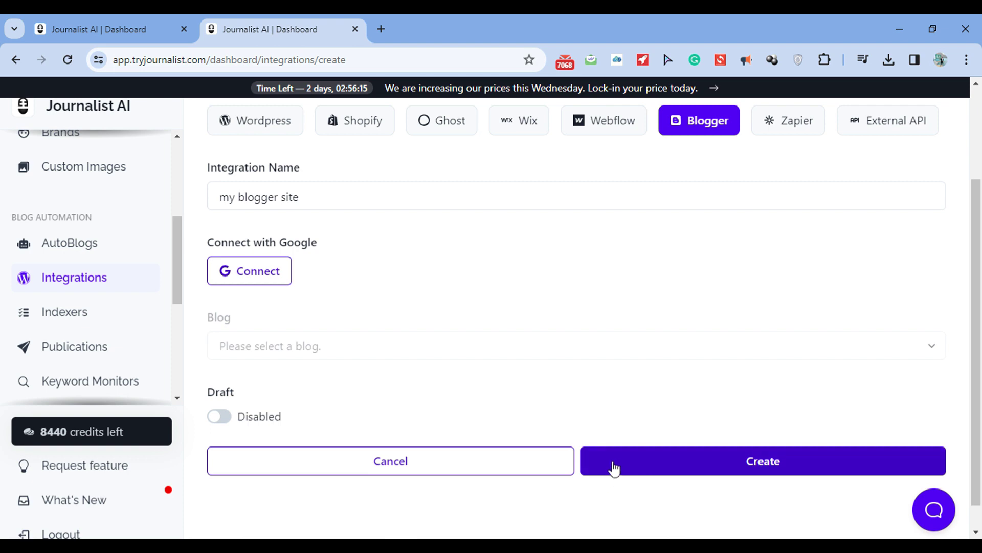
# - Start a new AutoBlog for Simply Artificial Blog posting 300 articles every week
pyautogui.click(100, 244)
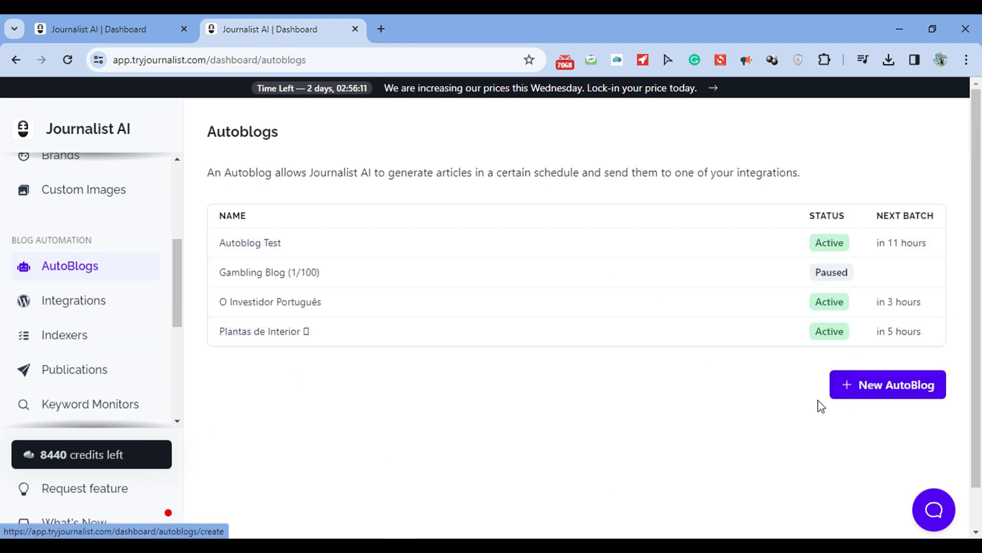
pyautogui.click(844, 394)
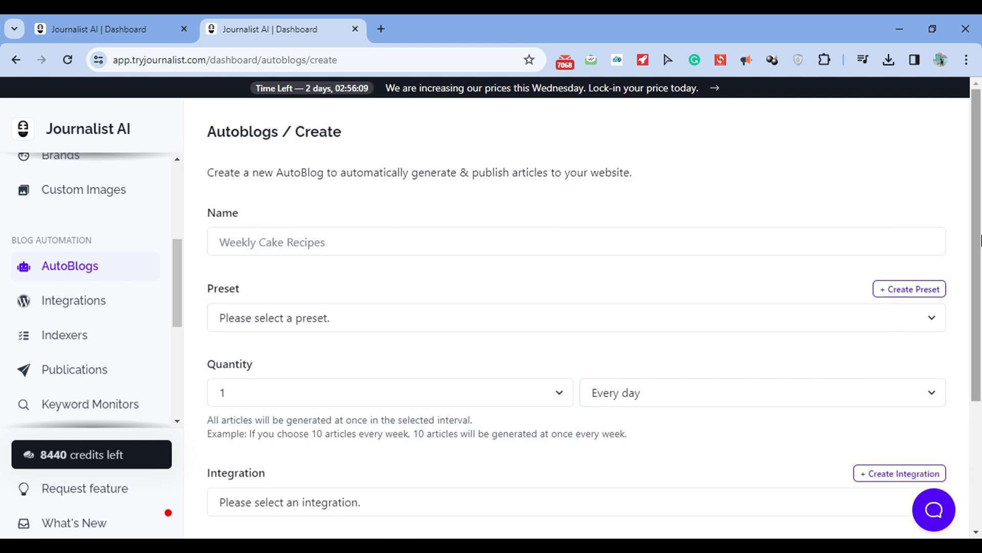
pyautogui.moveTo(981, 241); pyautogui.dragTo(981, 343)
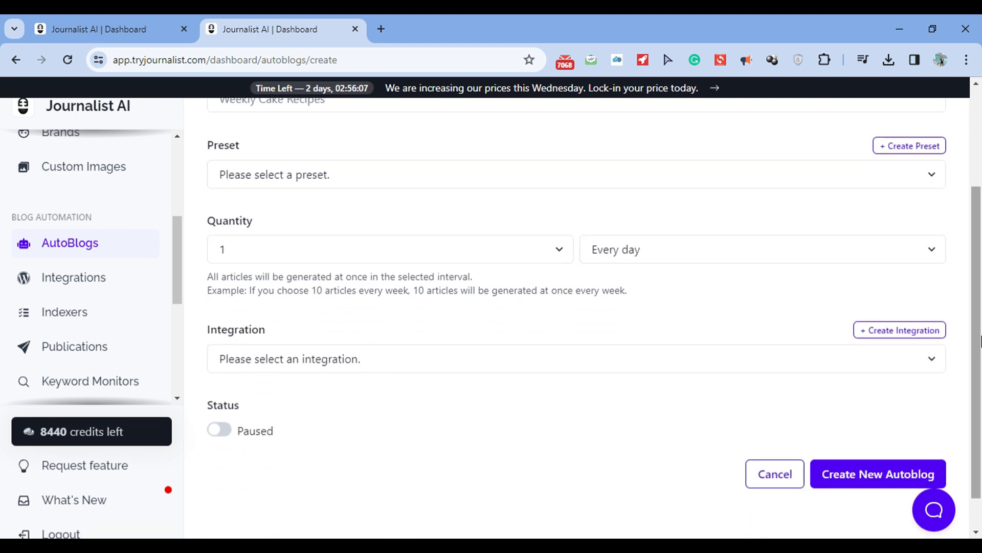
pyautogui.click(596, 360)
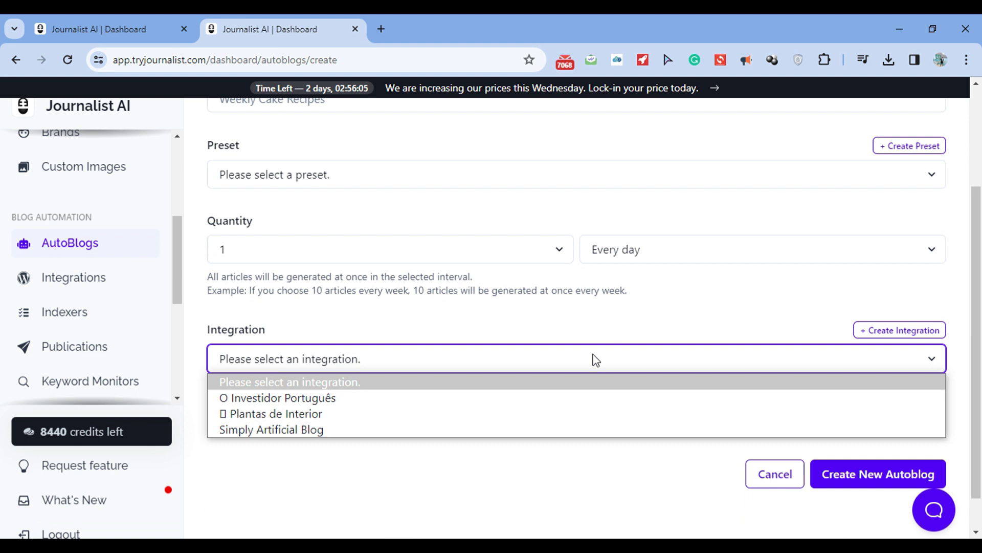
pyautogui.click(490, 435)
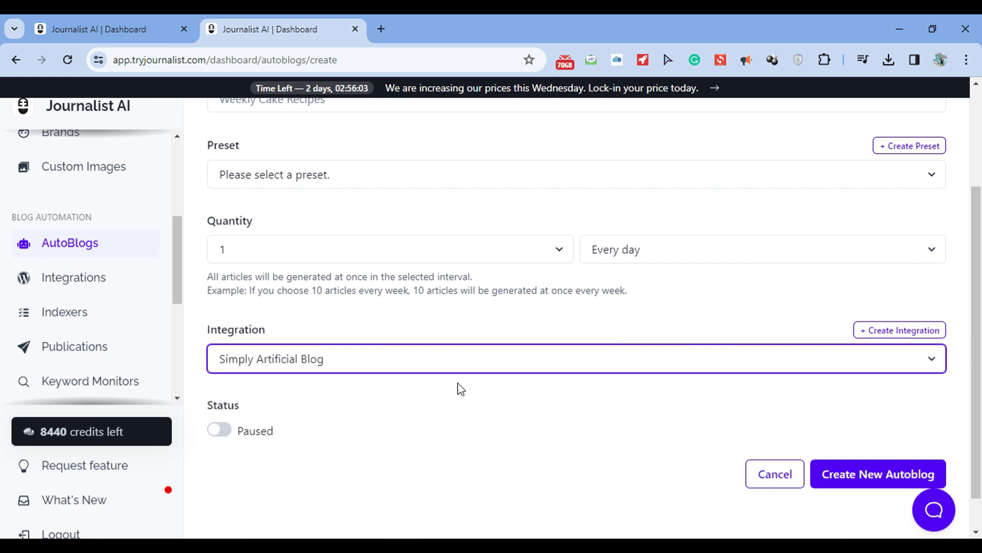
pyautogui.scroll(1, 563, 409)
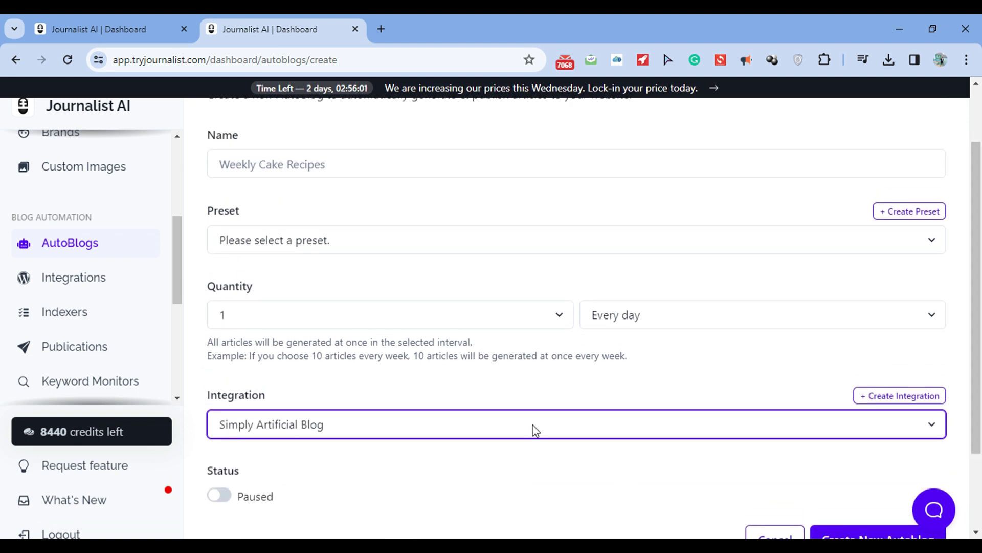
pyautogui.click(456, 314)
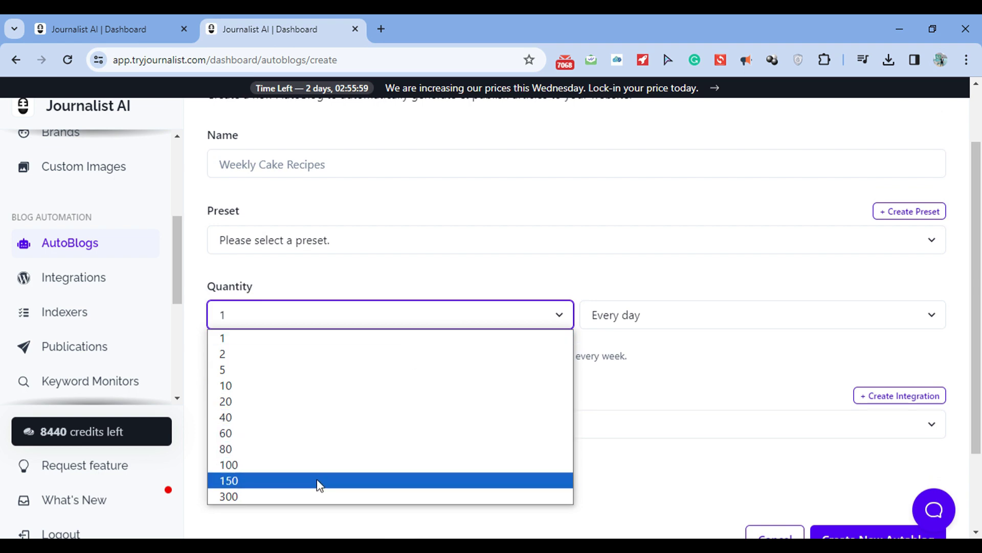
pyautogui.click(316, 494)
pyautogui.click(691, 316)
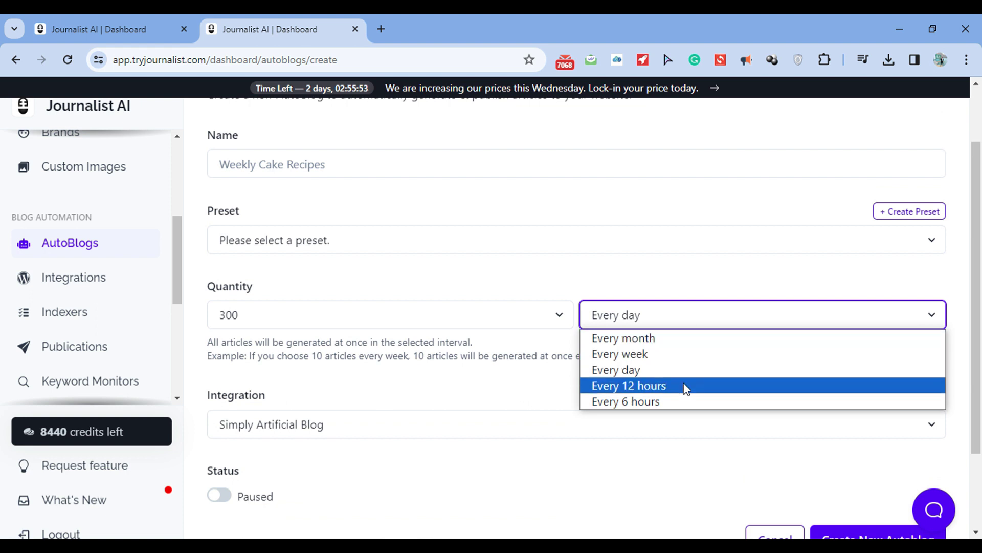
pyautogui.click(683, 354)
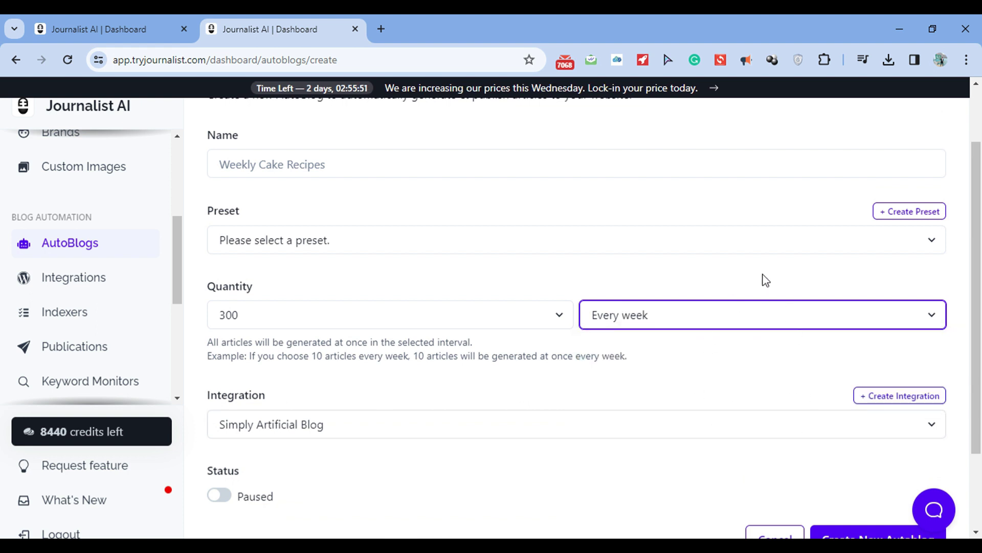
# - Name the AutoBlog 'my blogger site', leaving the preset unchosen
pyautogui.scroll(2, 365, 285)
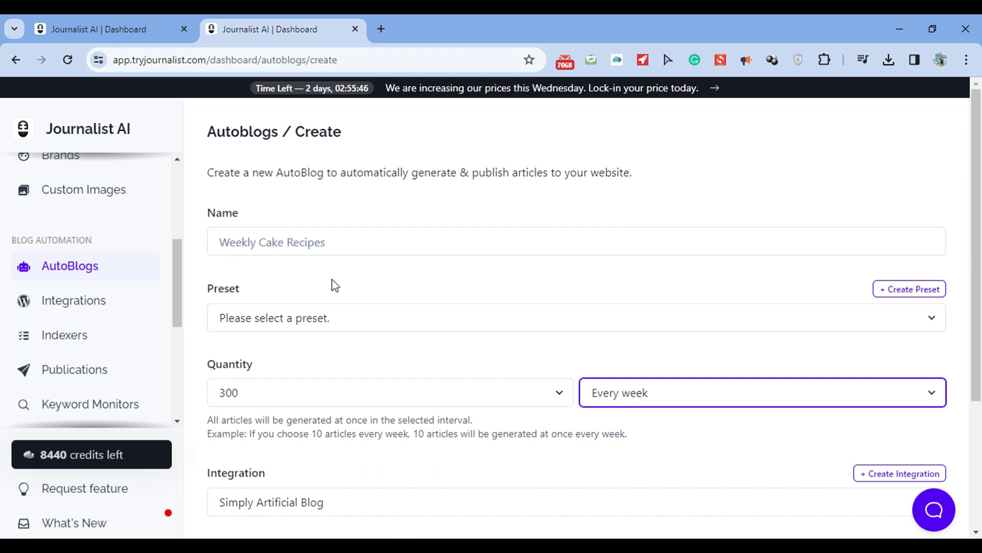
pyautogui.click(281, 249)
pyautogui.write('my b')
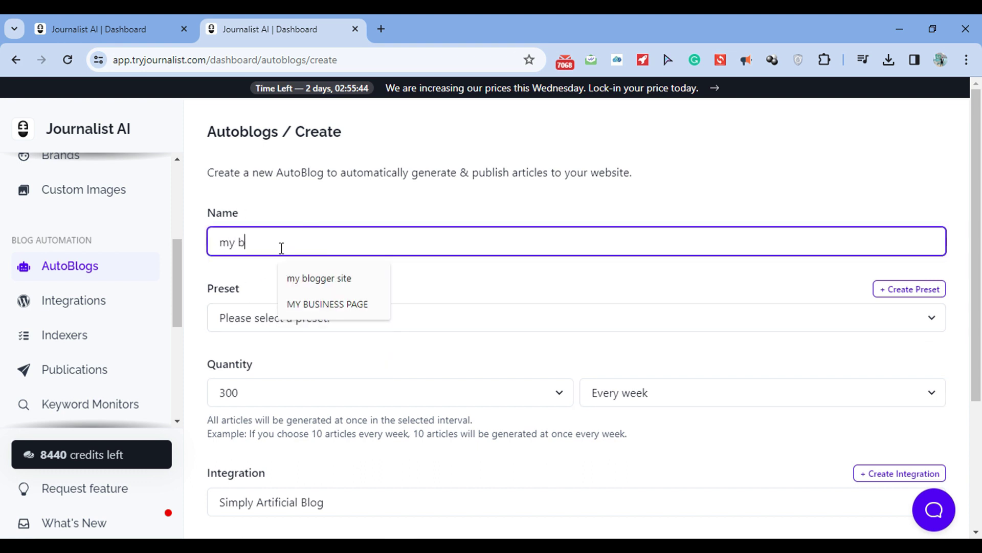
pyautogui.write('logger site')
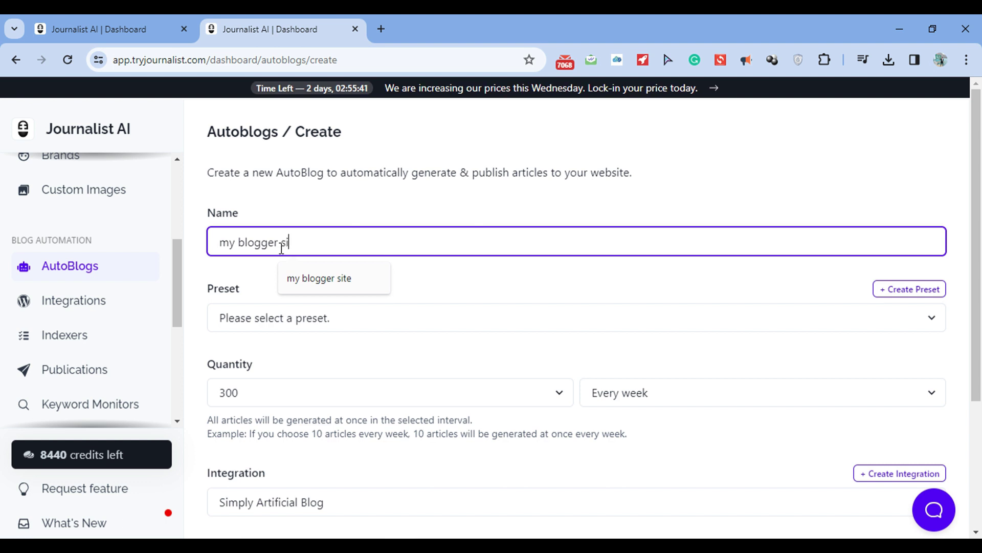
pyautogui.click(469, 282)
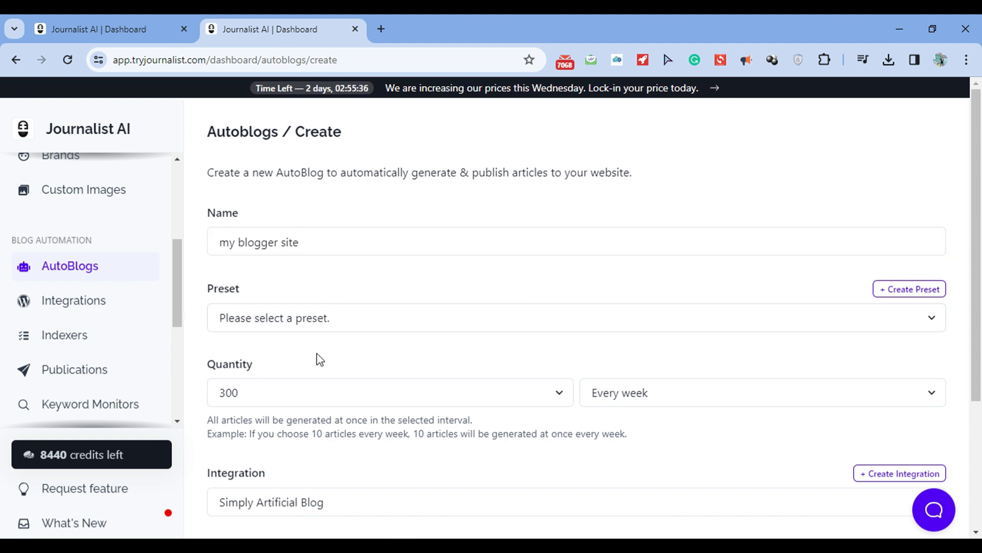
pyautogui.click(349, 319)
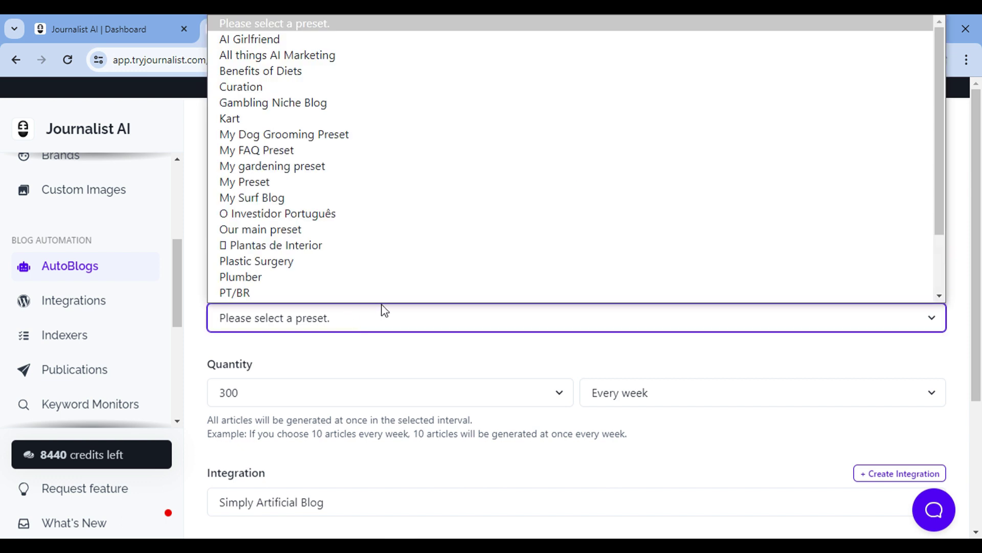
pyautogui.click(381, 328)
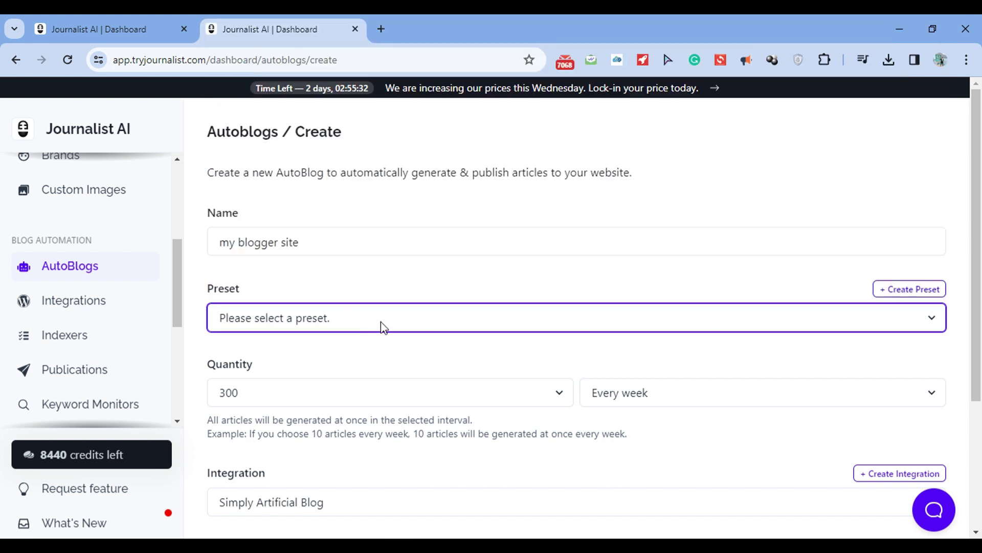
pyautogui.scroll(3, 175, 235)
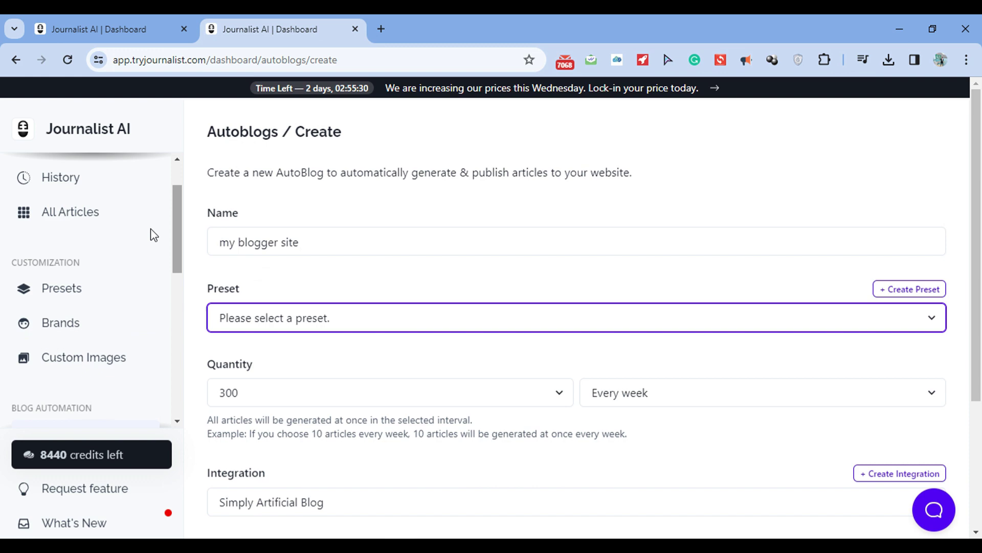
# - Open a new preset form from Presets and collapse its Base section
pyautogui.click(55, 303)
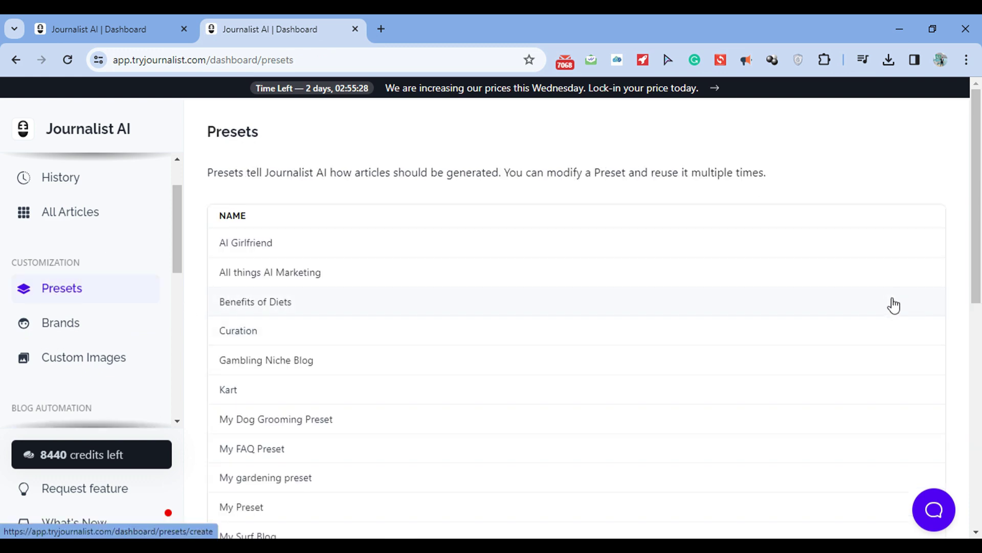
pyautogui.moveTo(980, 163); pyautogui.dragTo(979, 386)
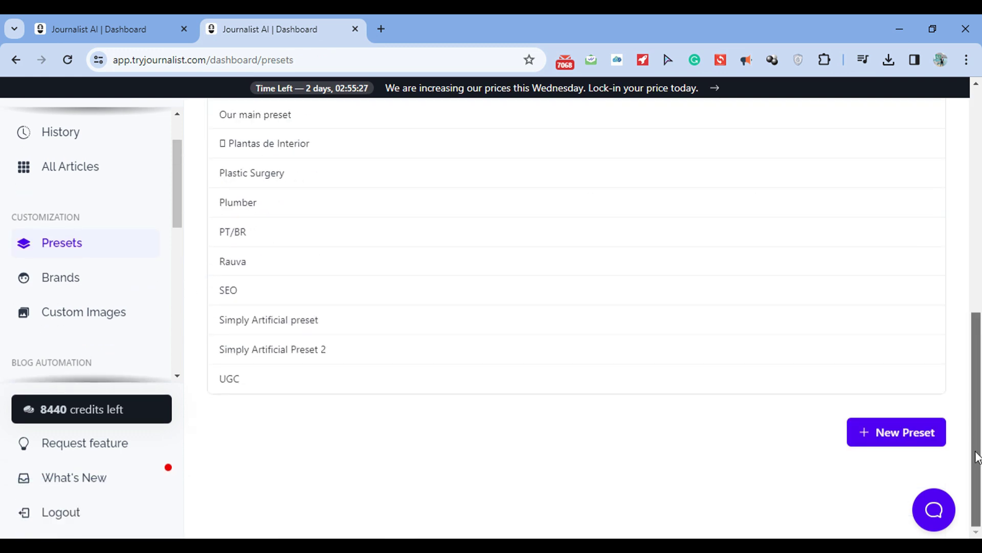
pyautogui.click(889, 439)
pyautogui.click(751, 300)
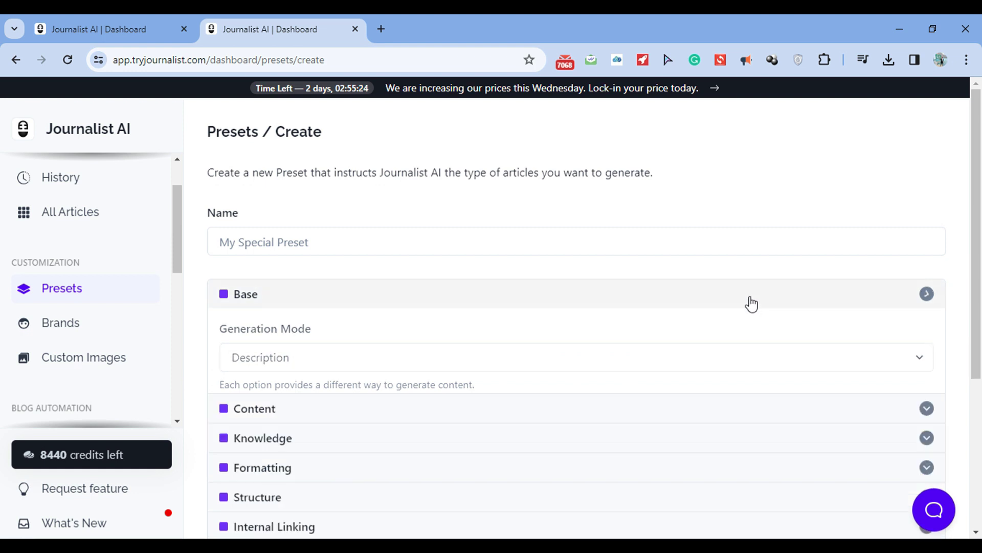
pyautogui.moveTo(980, 156); pyautogui.dragTo(981, 199)
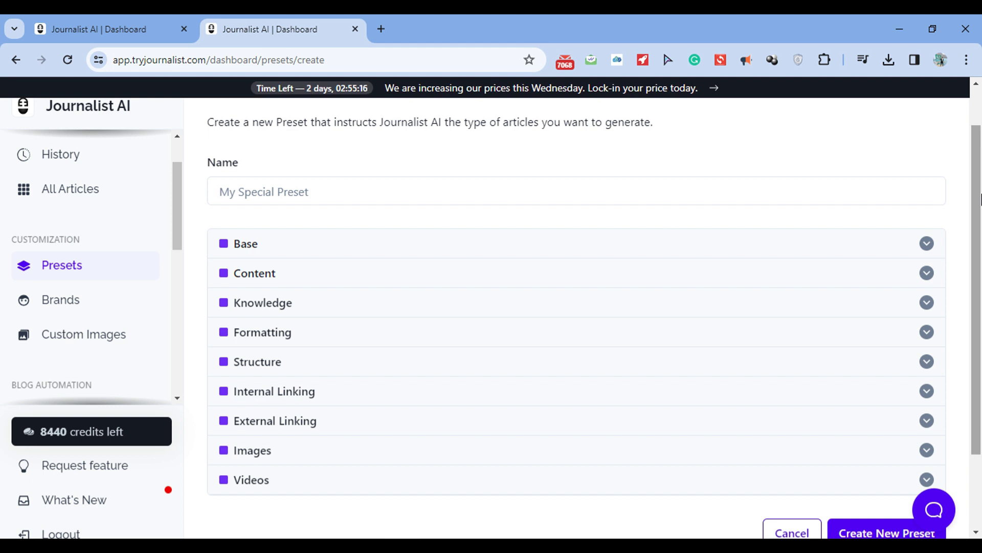
pyautogui.moveTo(981, 197); pyautogui.dragTo(981, 242)
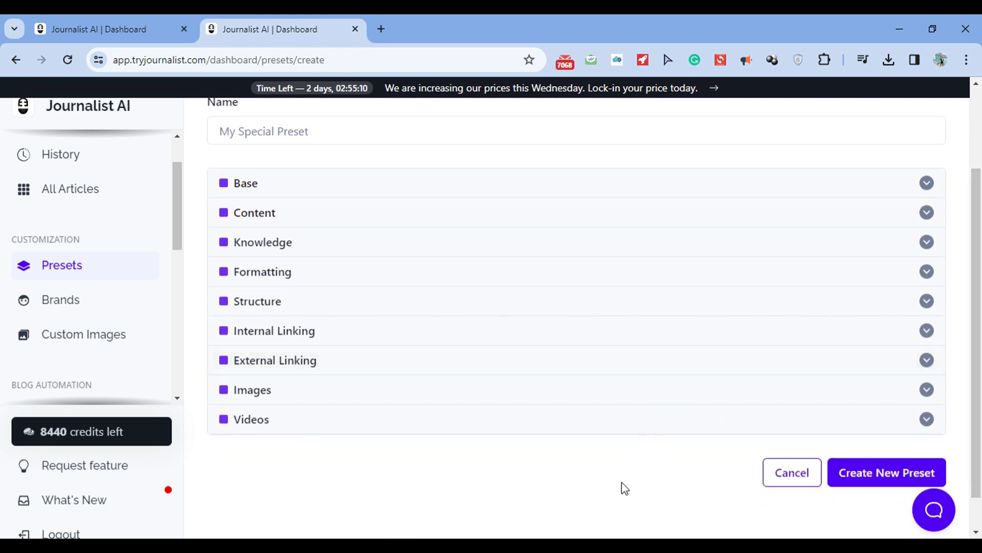
# - Enable Automate Youtube Videos in the preset's Videos section
pyautogui.click(424, 429)
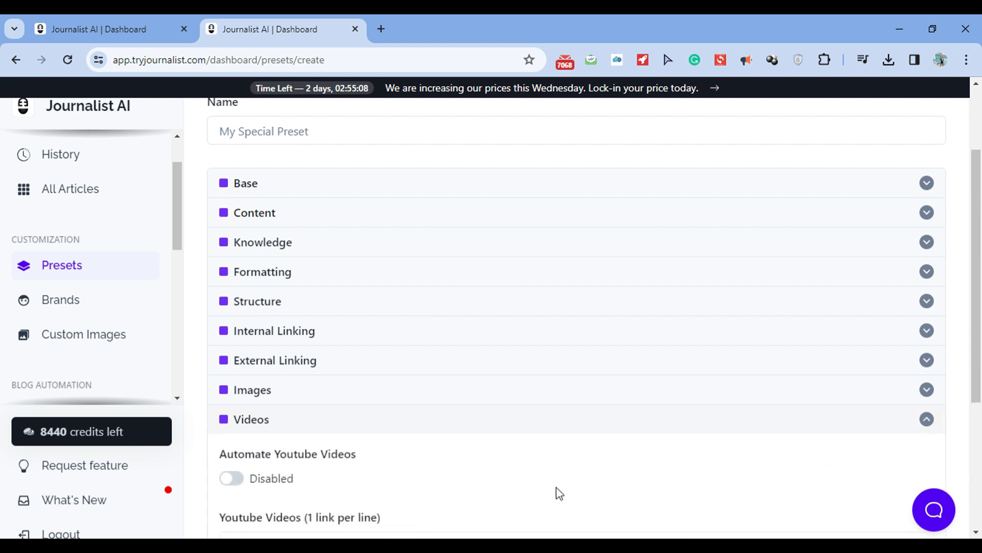
pyautogui.scroll(-3, 511, 409)
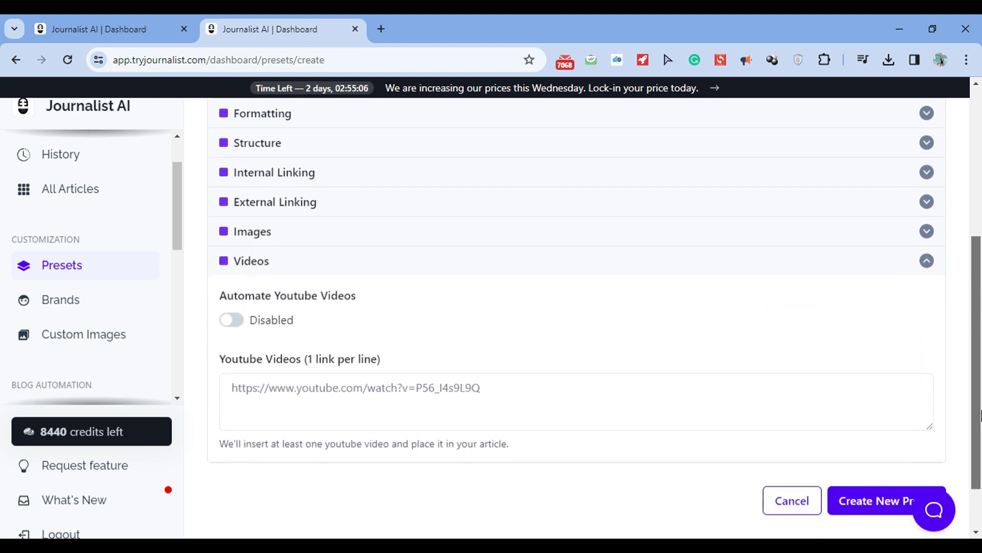
pyautogui.click(233, 325)
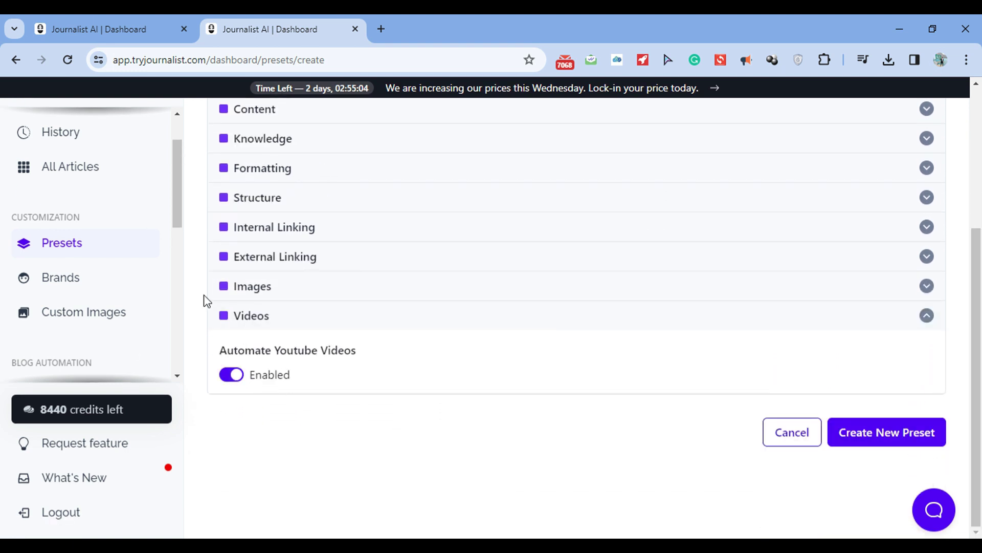
# - Set the image provider to Stable Diffusion (+1 credit) and enable in-article images
pyautogui.click(282, 287)
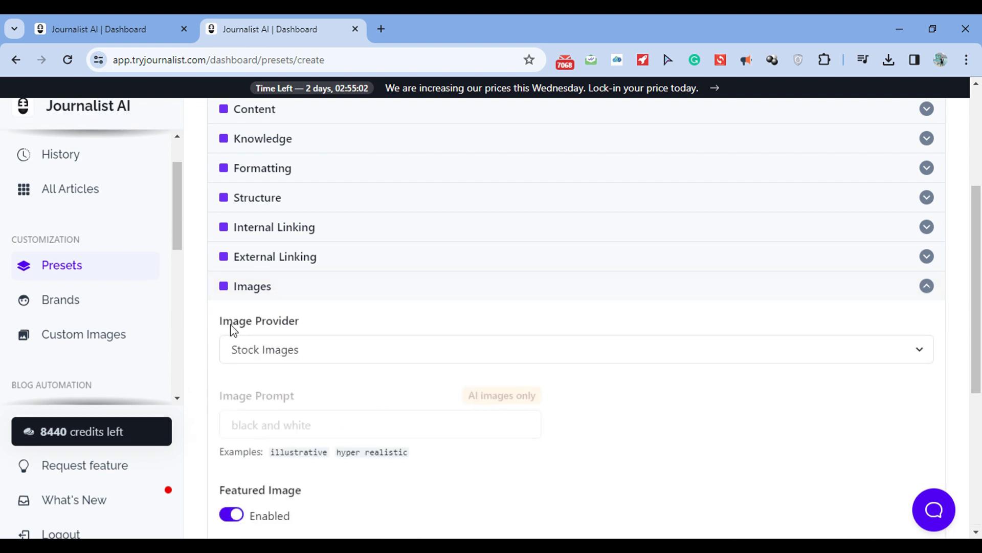
pyautogui.click(351, 348)
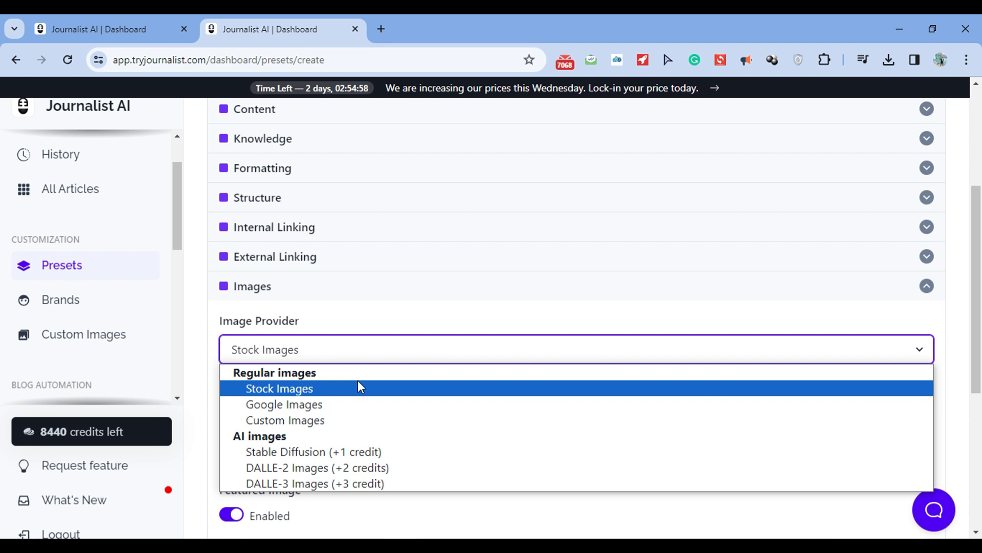
pyautogui.click(354, 450)
pyautogui.scroll(-4, 980, 358)
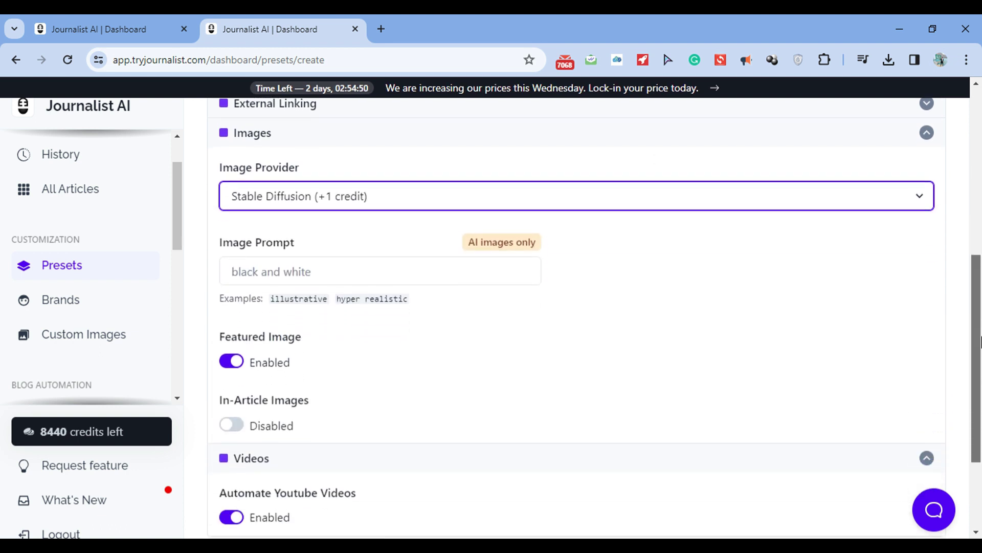
pyautogui.click(232, 384)
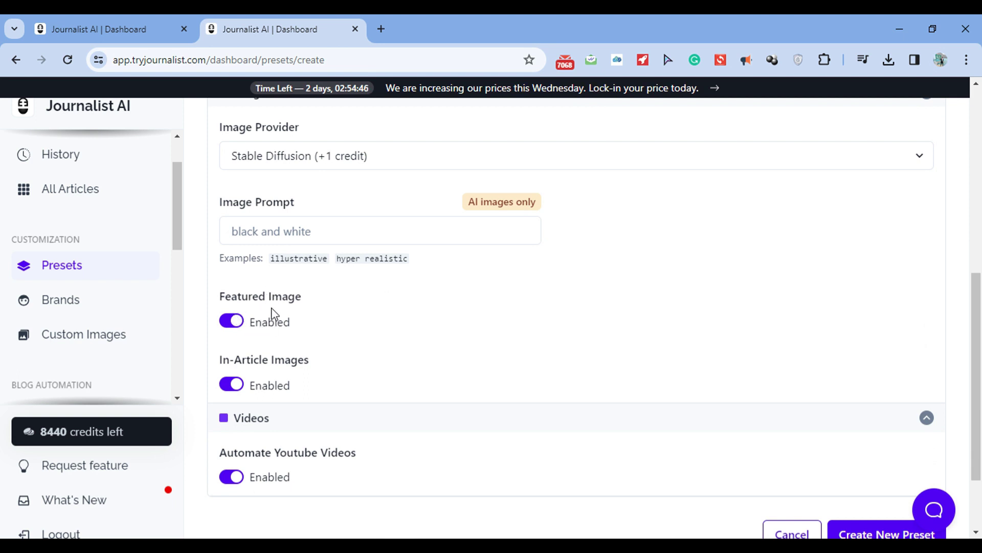
pyautogui.scroll(2, 768, 374)
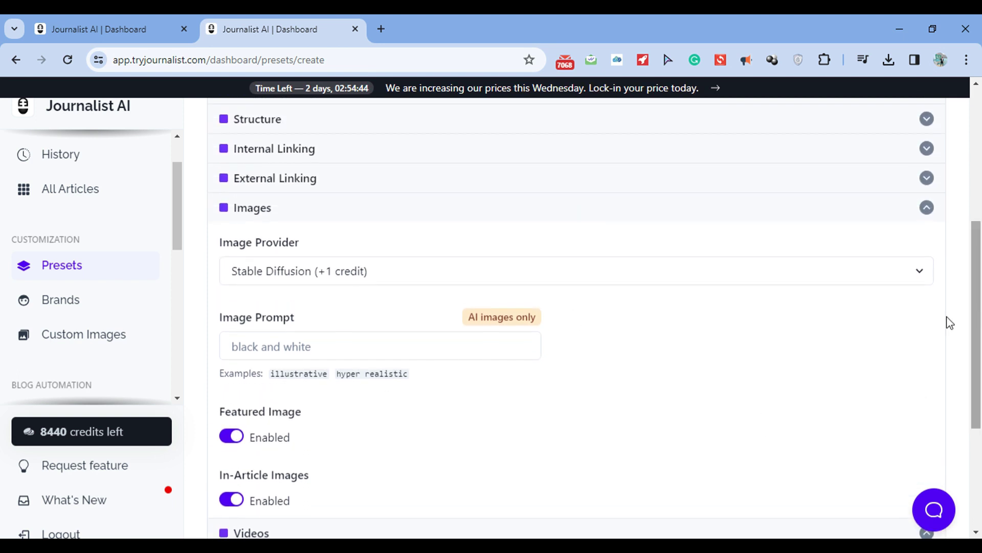
pyautogui.moveTo(437, 383)
pyautogui.mouseDown()
pyautogui.moveTo(217, 385)
pyautogui.moveTo(419, 381)
pyautogui.mouseUp()
pyautogui.scroll(1, 980, 289)
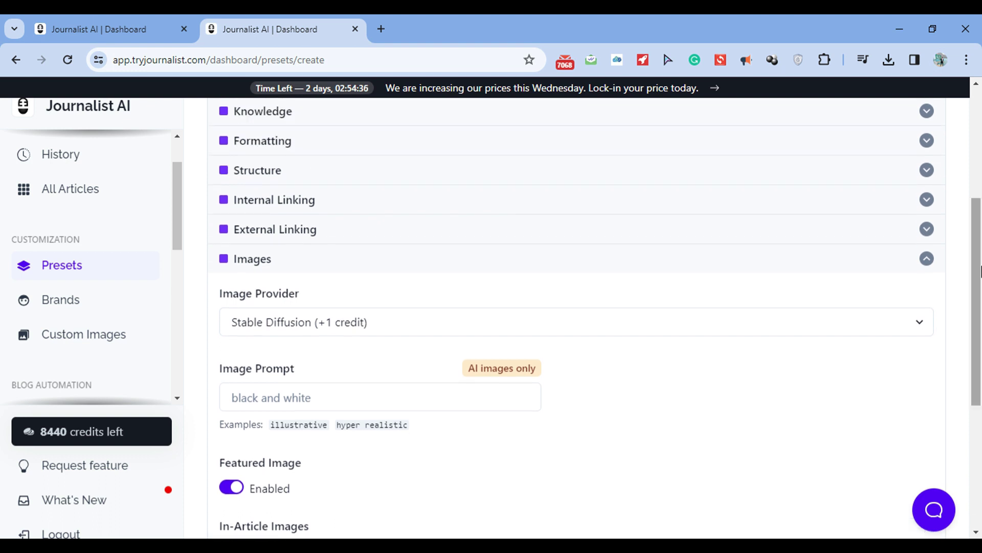
# - Enable Automatic External Links in the preset's External Linking section
pyautogui.click(835, 270)
pyautogui.click(500, 253)
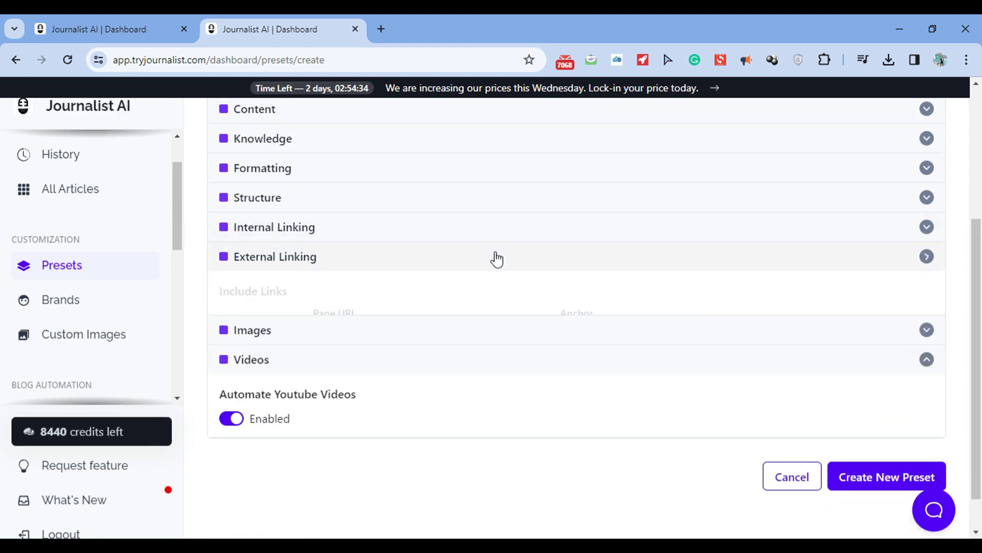
pyautogui.scroll(-1, 981, 279)
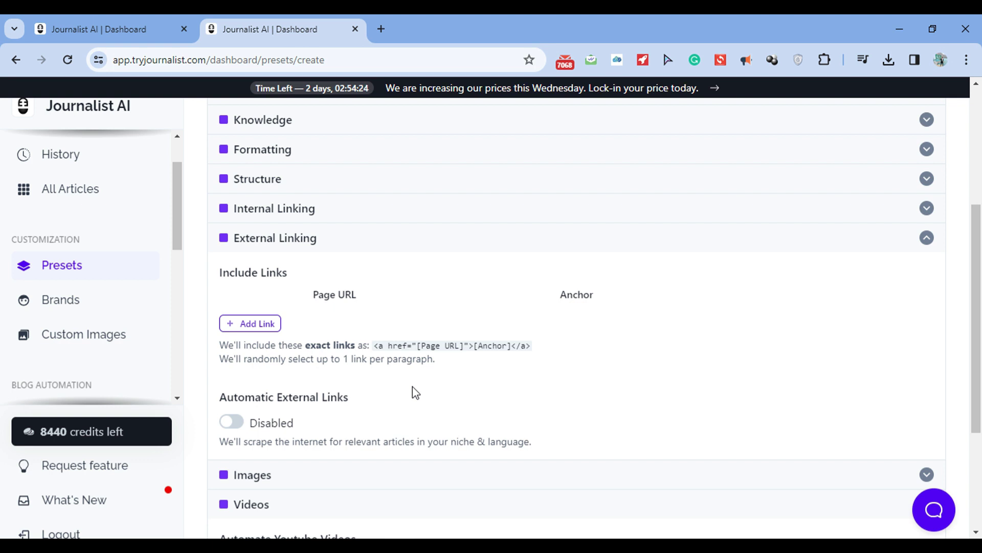
pyautogui.click(232, 422)
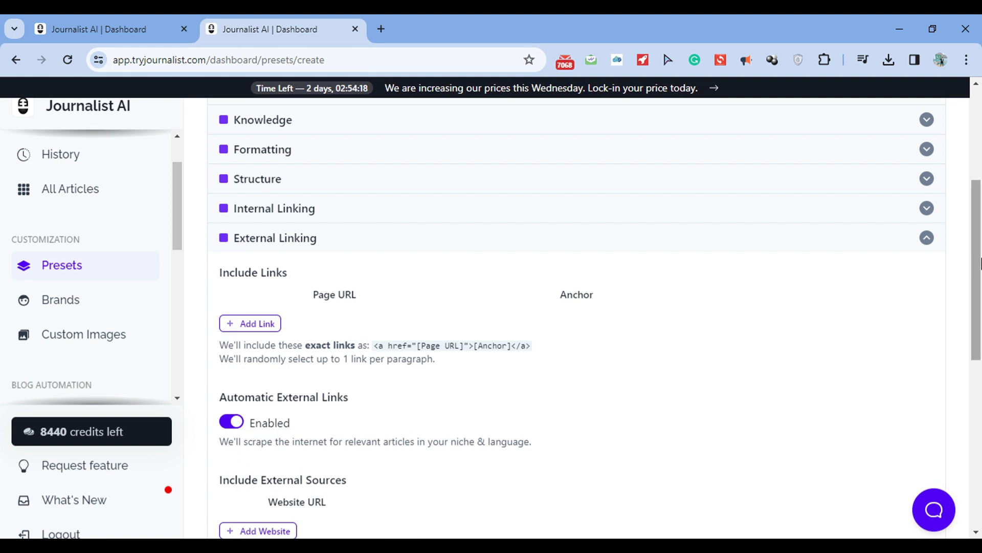
pyautogui.moveTo(978, 262); pyautogui.dragTo(980, 233)
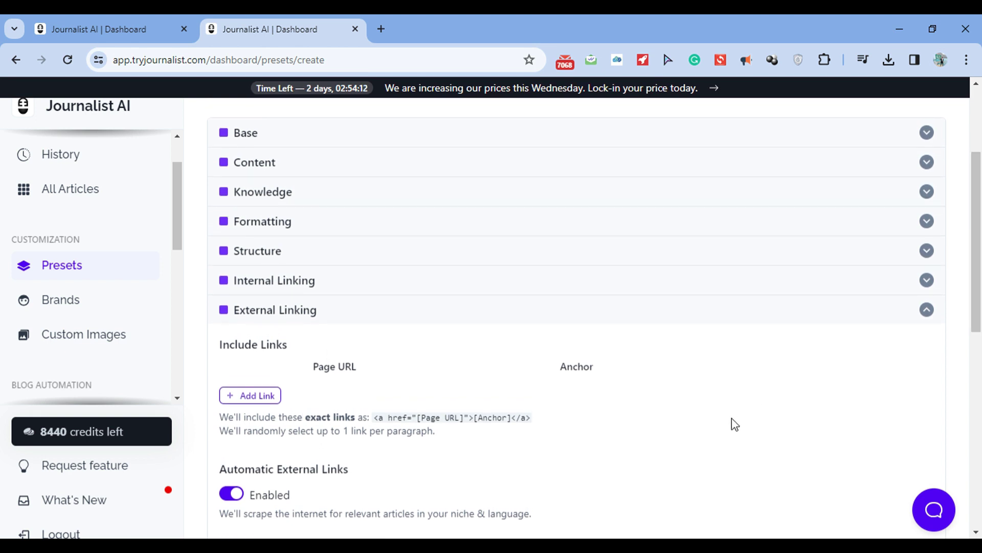
# - Add a sitemap URL/filter/exclude row under Internal Linking
pyautogui.click(695, 321)
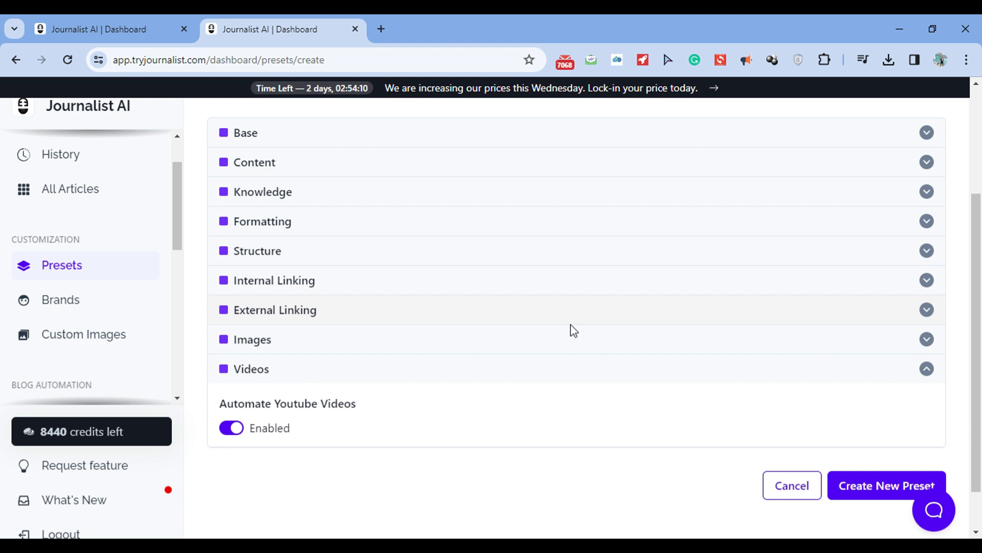
pyautogui.click(416, 285)
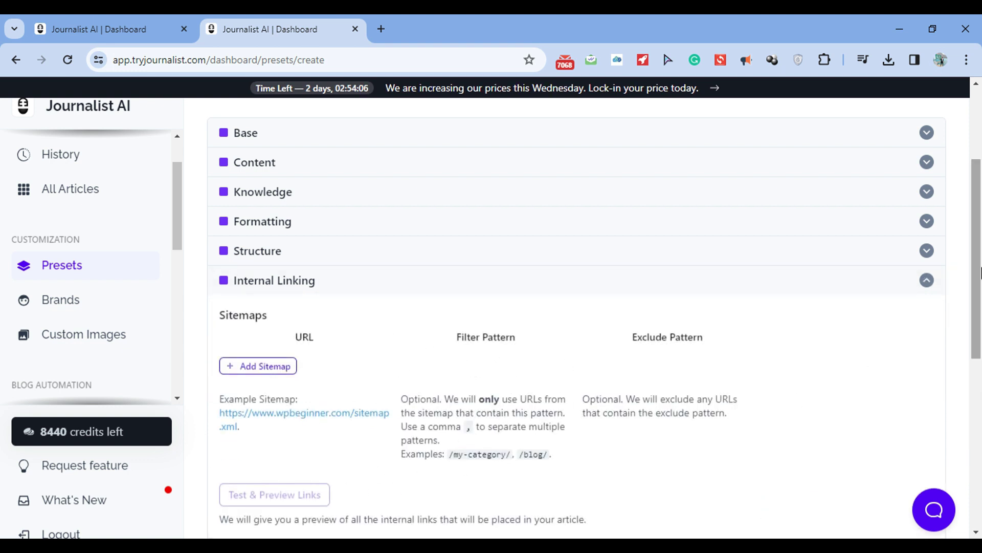
pyautogui.scroll(-1, 805, 408)
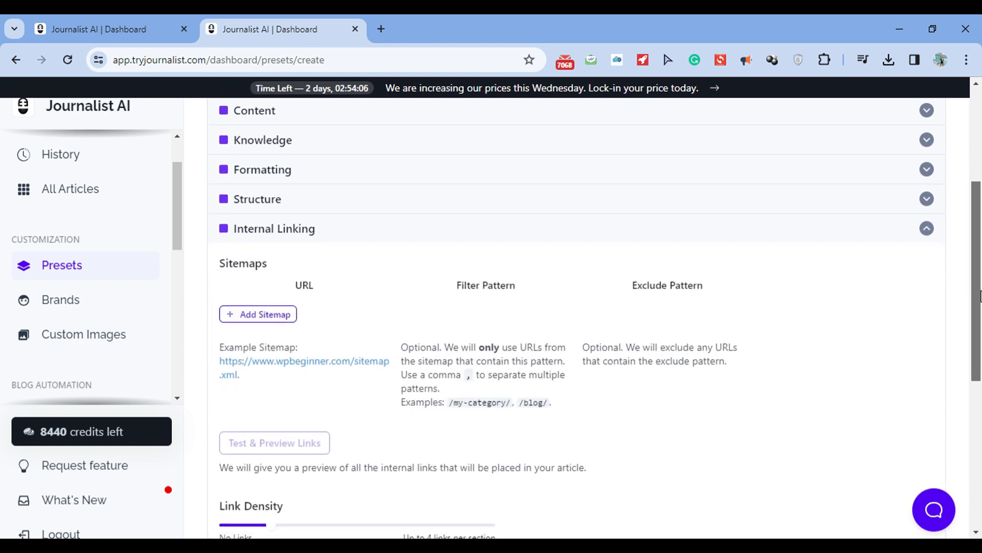
pyautogui.click(247, 316)
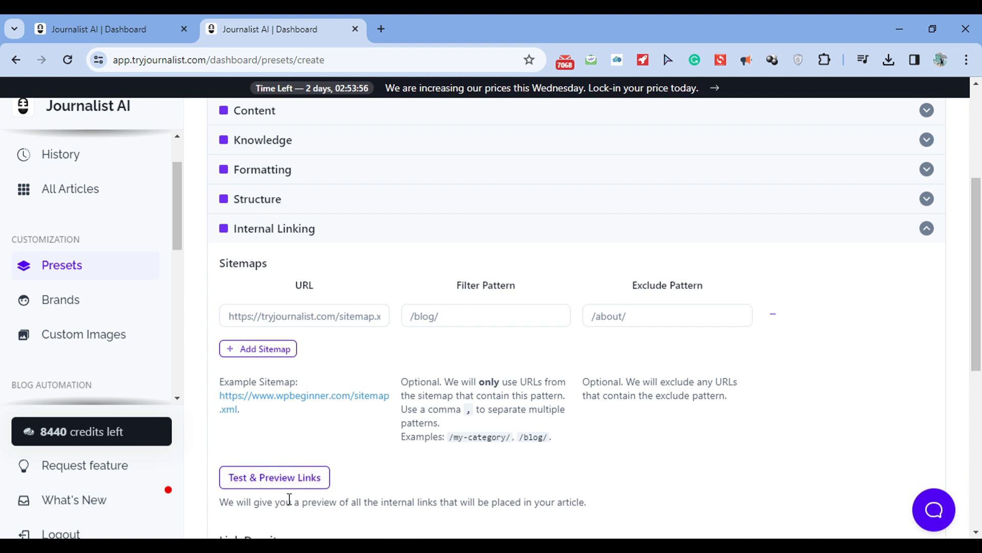
pyautogui.scroll(-1, 980, 313)
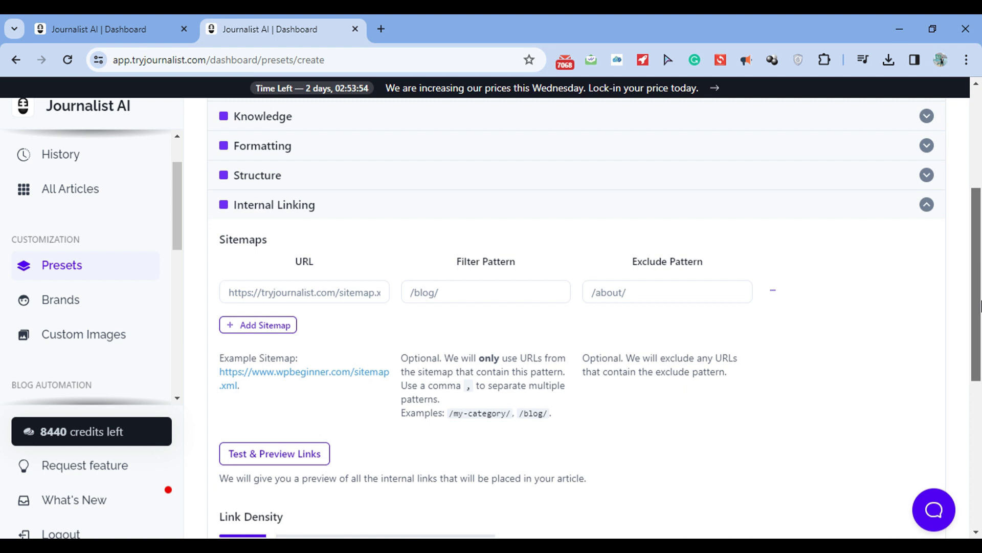
pyautogui.moveTo(980, 313); pyautogui.dragTo(981, 262)
# - Keep the preset's article size at Medium in the Structure settings
pyautogui.click(889, 308)
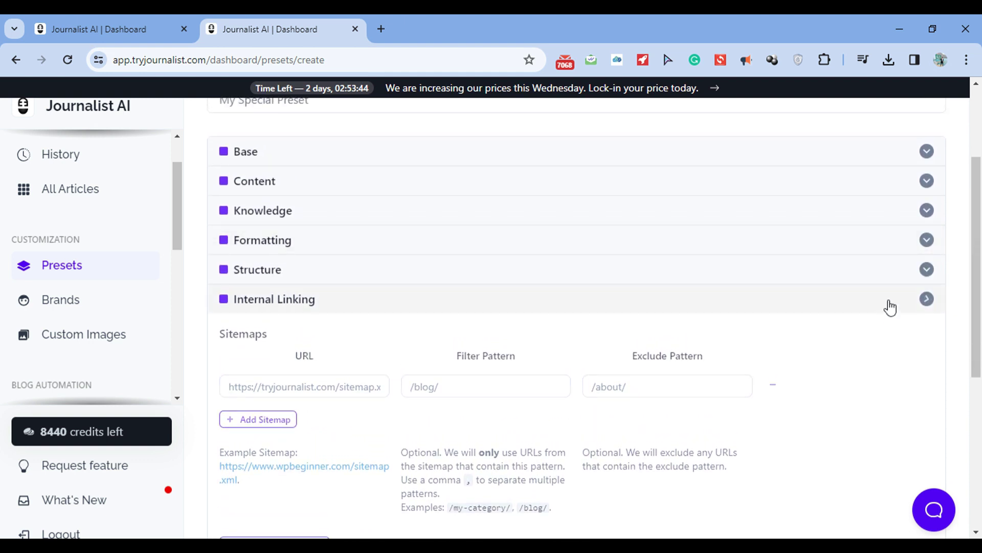
pyautogui.click(897, 279)
pyautogui.moveTo(980, 279); pyautogui.dragTo(979, 344)
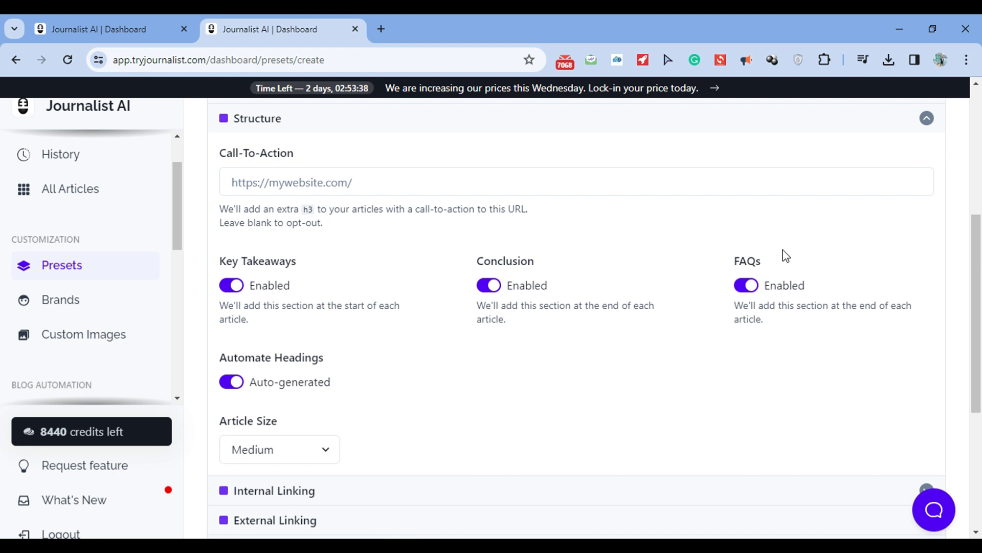
pyautogui.click(309, 457)
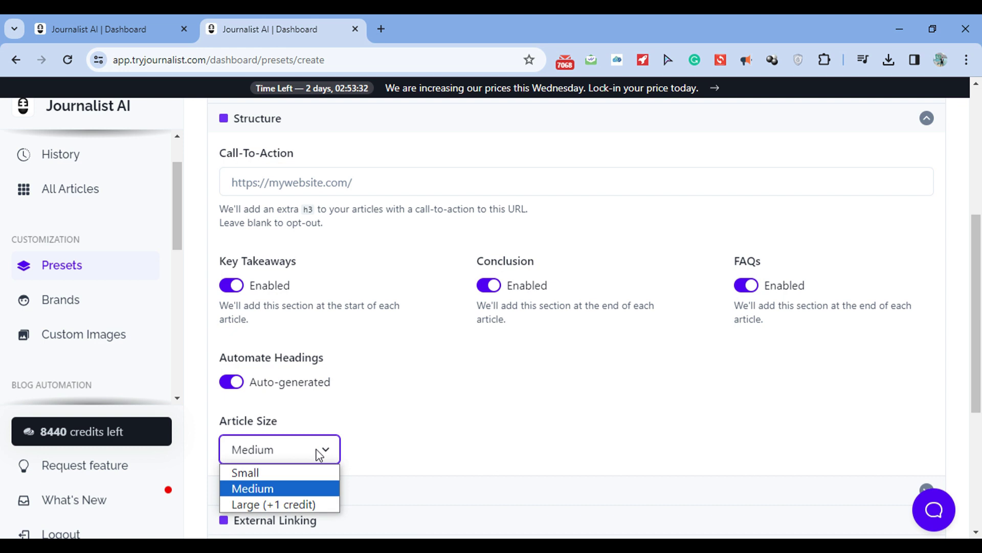
pyautogui.click(256, 488)
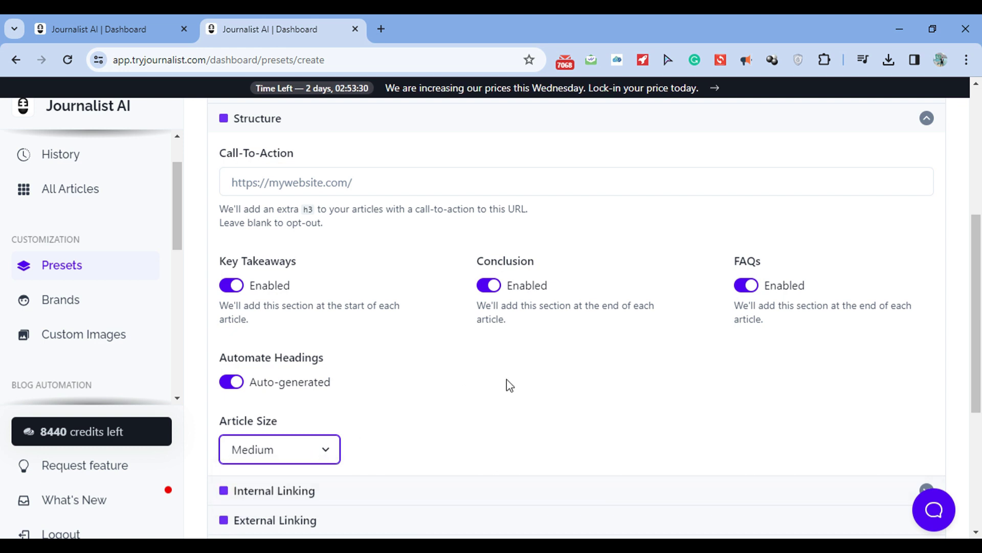
pyautogui.scroll(2, 948, 208)
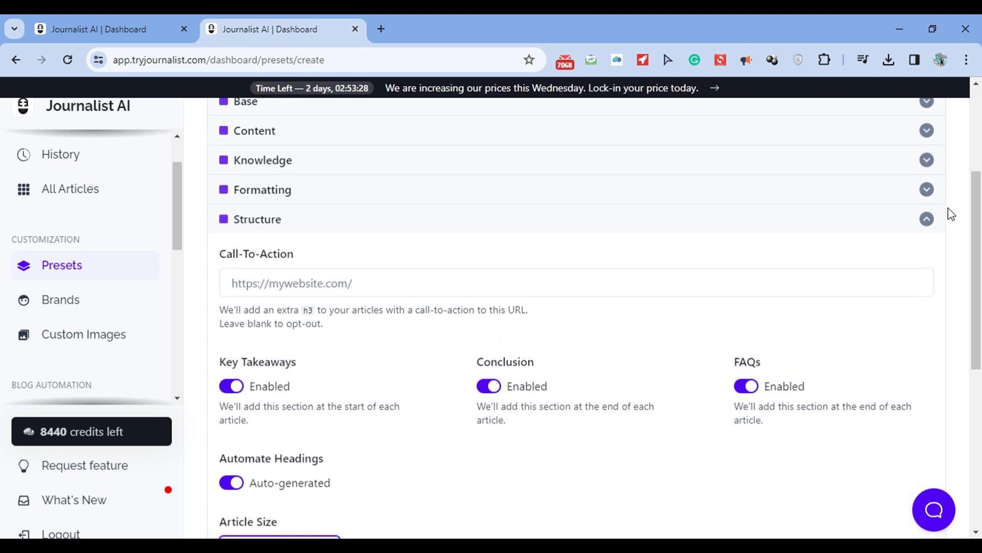
# - Enable Italics formatting and Connect to Web for the preset
pyautogui.click(916, 223)
pyautogui.click(911, 200)
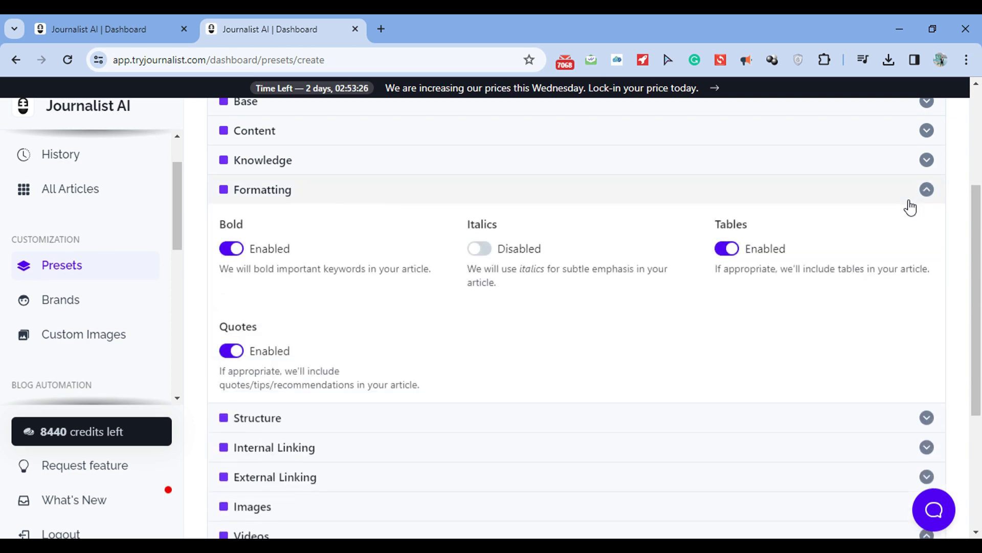
pyautogui.click(479, 248)
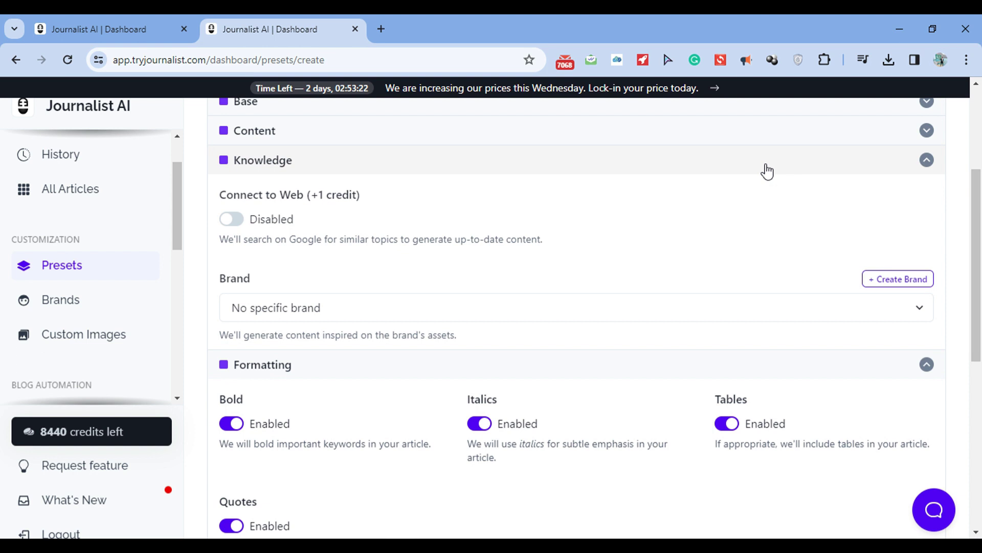
pyautogui.click(233, 220)
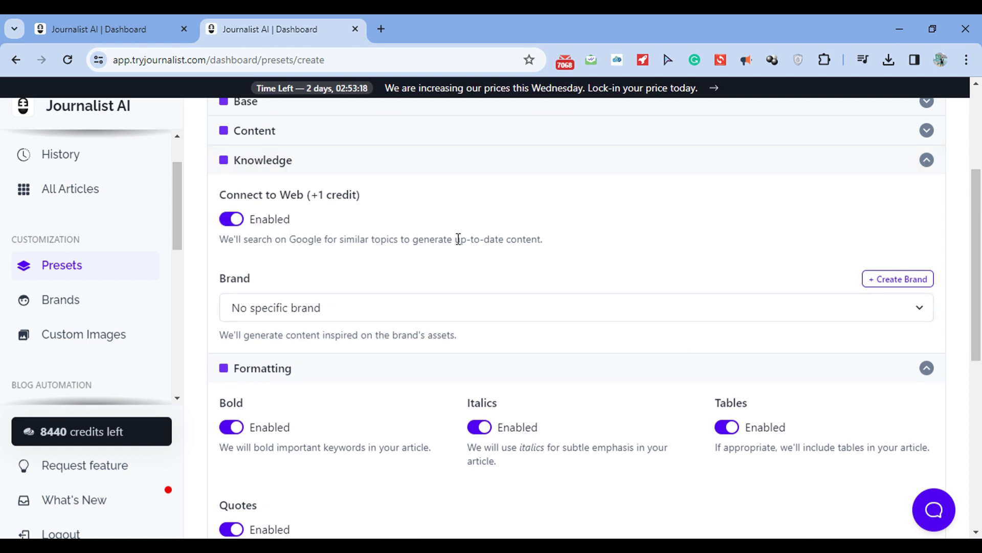
pyautogui.scroll(2, 436, 385)
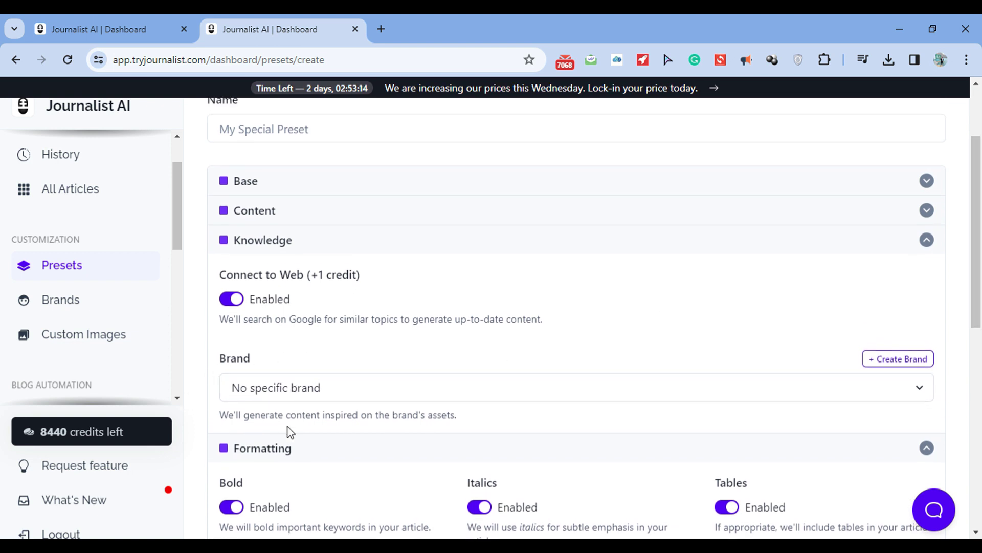
pyautogui.click(286, 450)
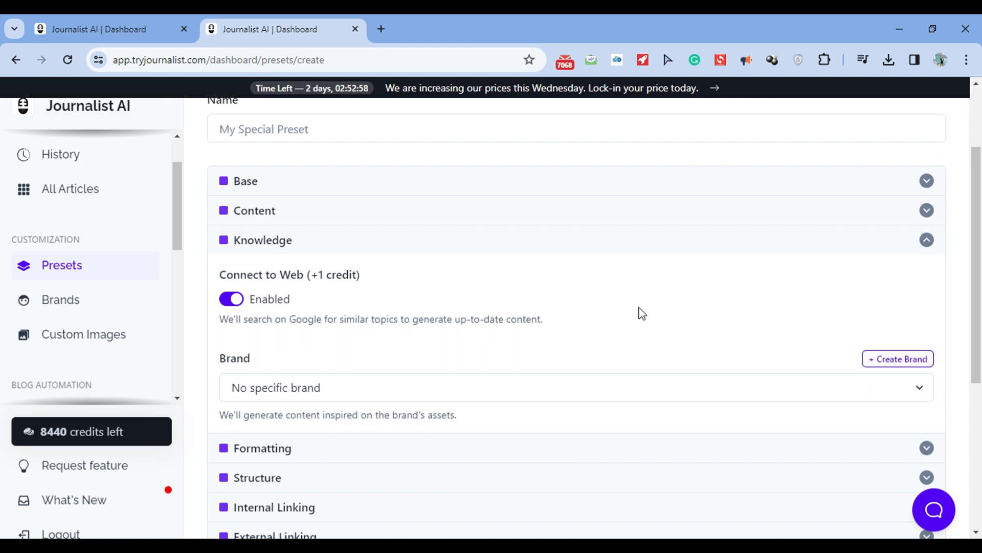
# - Collapse Knowledge, expand Content, and set the target country to United States
pyautogui.click(583, 252)
pyautogui.click(494, 213)
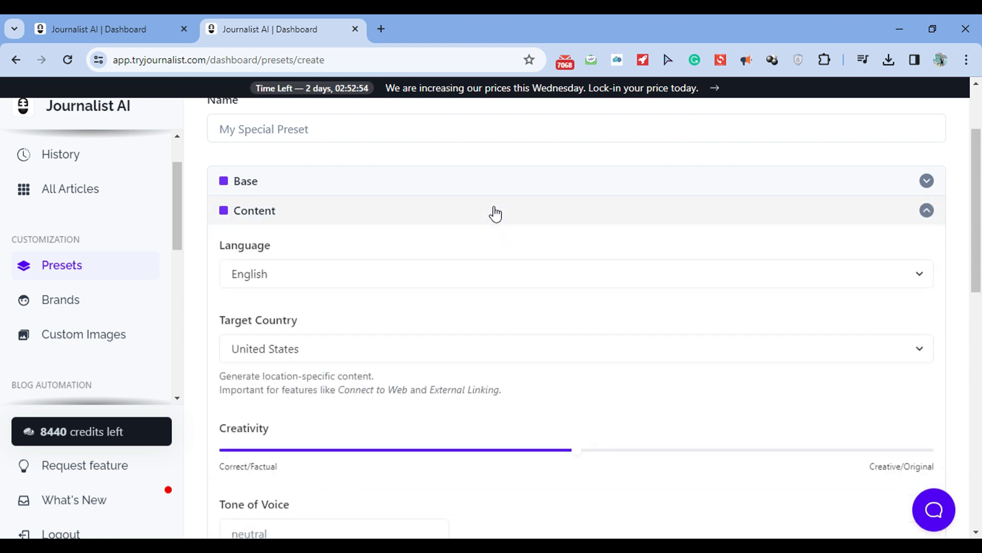
pyautogui.click(471, 347)
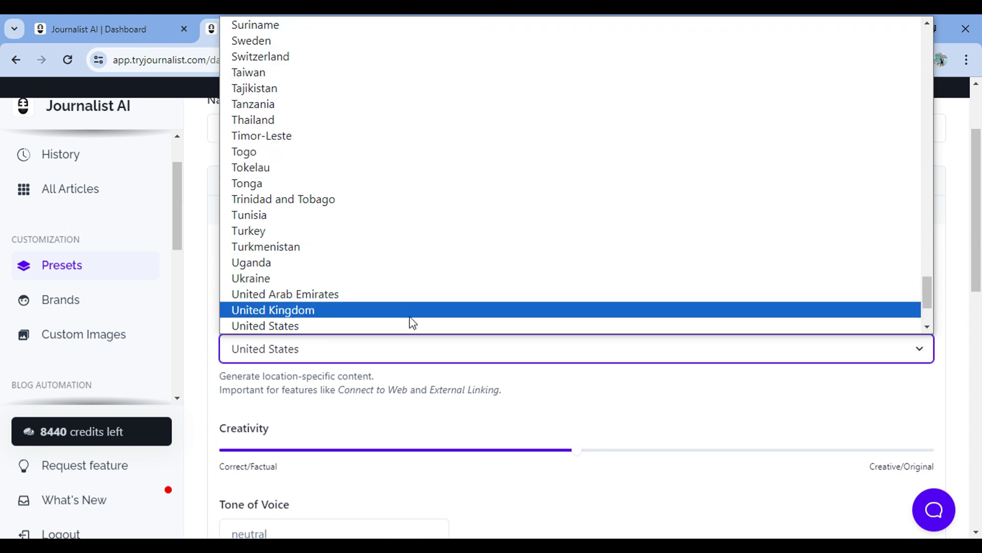
pyautogui.scroll(-3, 412, 322)
pyautogui.press('Up')
pyautogui.press('Up')
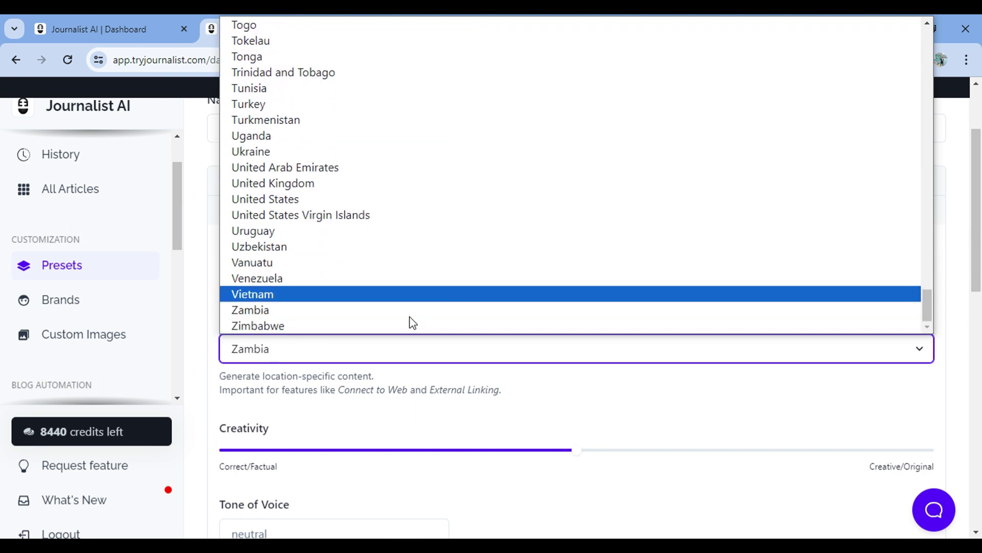
pyautogui.press('Up')
pyautogui.press('Up')
pyautogui.press('Up')
pyautogui.press('Up')
pyautogui.press('Up')
pyautogui.press('Up')
pyautogui.press('Up')
pyautogui.press('Up')
pyautogui.press('Up')
pyautogui.press('Down')
pyautogui.press('Down')
pyautogui.press('Down')
pyautogui.press('Down')
pyautogui.press('Down')
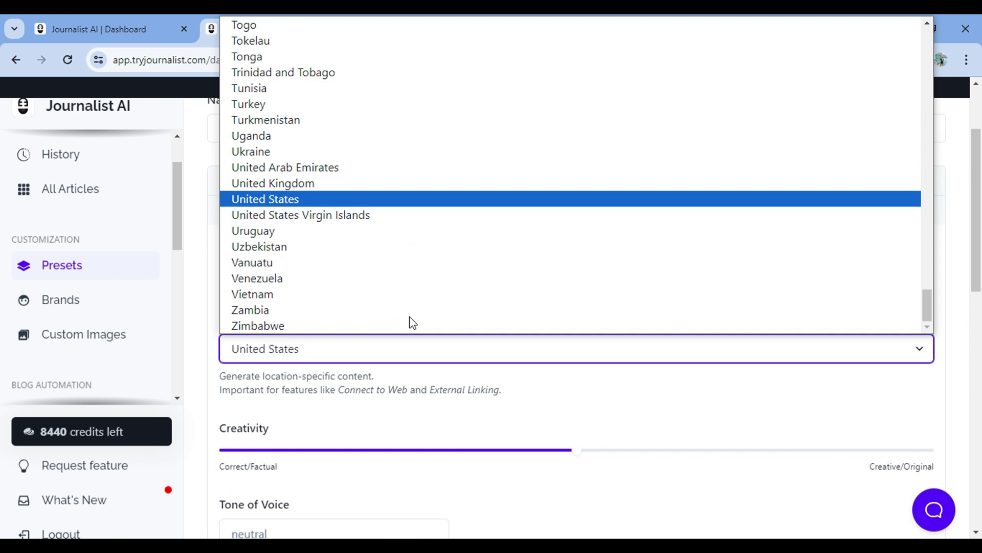
pyautogui.press('Return')
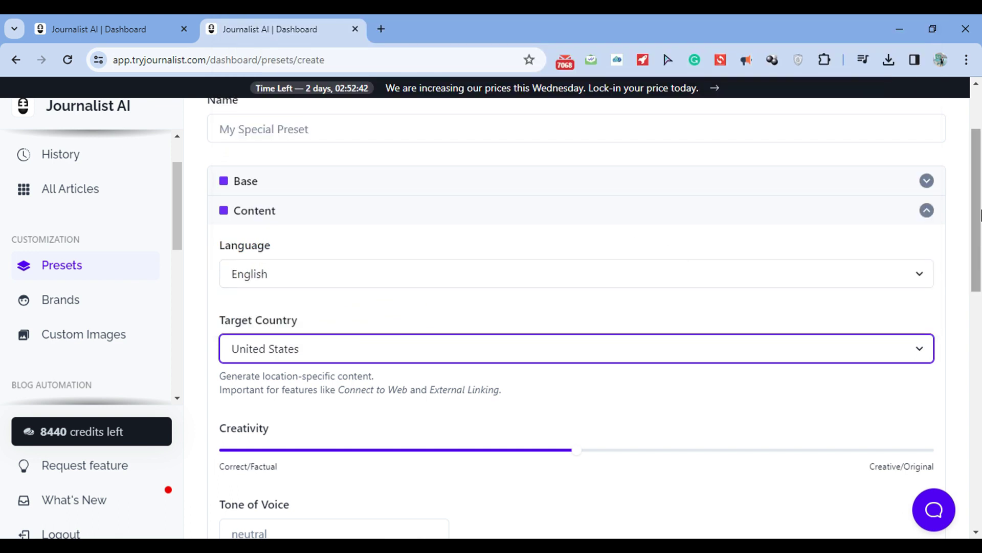
# - Keep English as both the article language and the content language
pyautogui.scroll(-1, 980, 215)
pyautogui.click(336, 241)
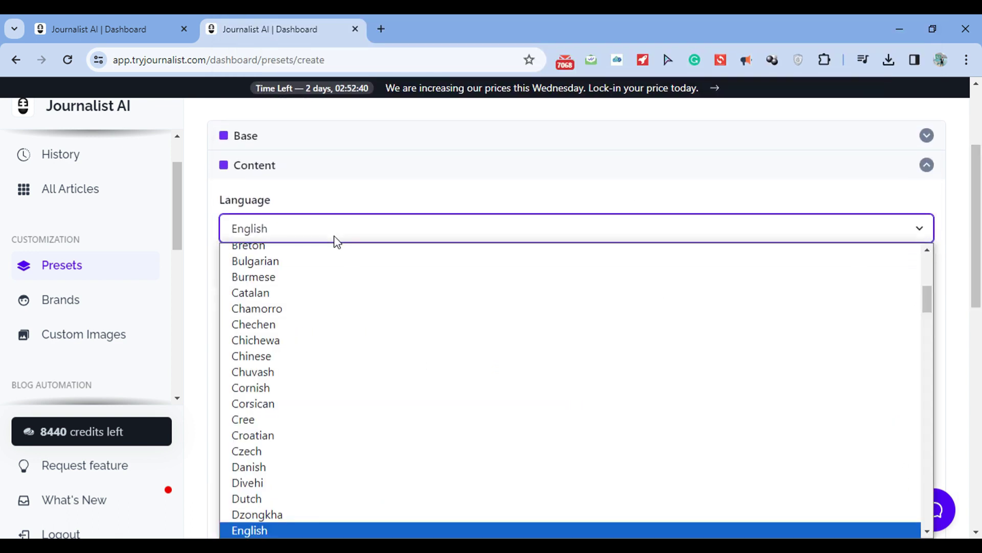
pyautogui.click(336, 240)
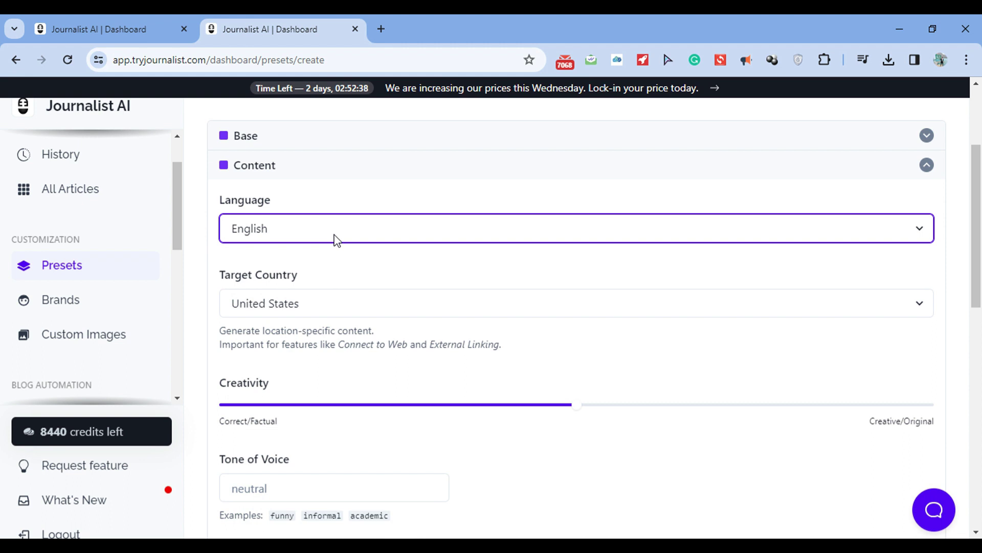
pyautogui.click(458, 233)
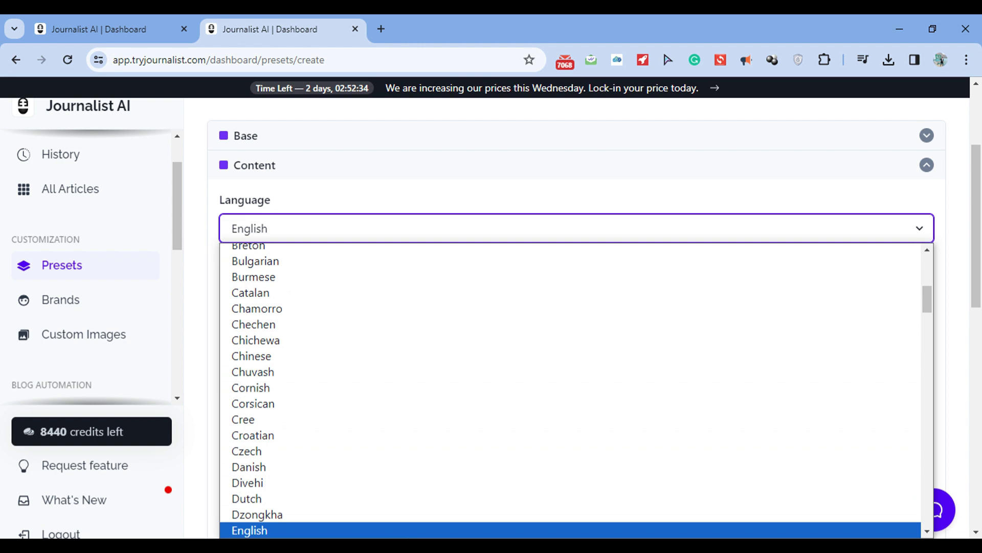
pyautogui.click(408, 531)
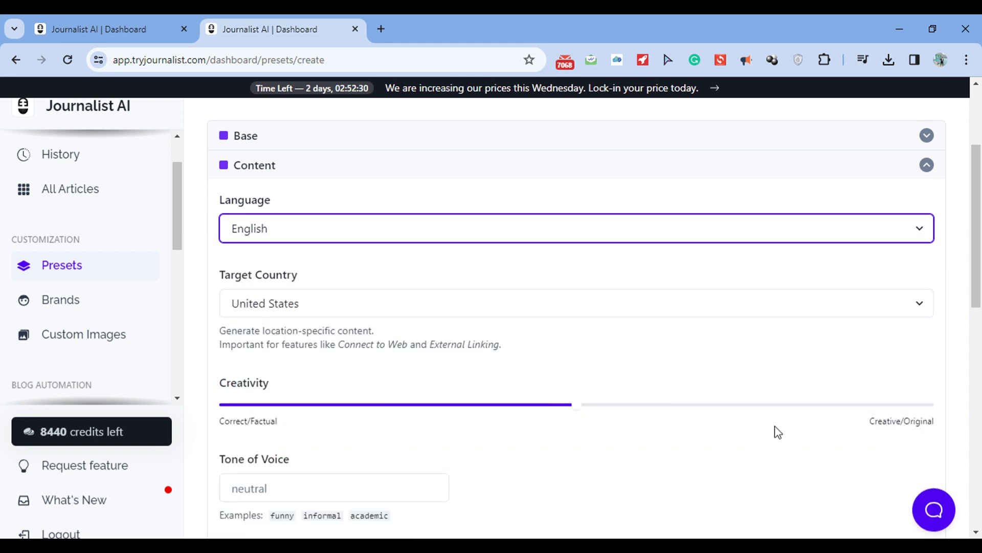
pyautogui.scroll(-3, 978, 330)
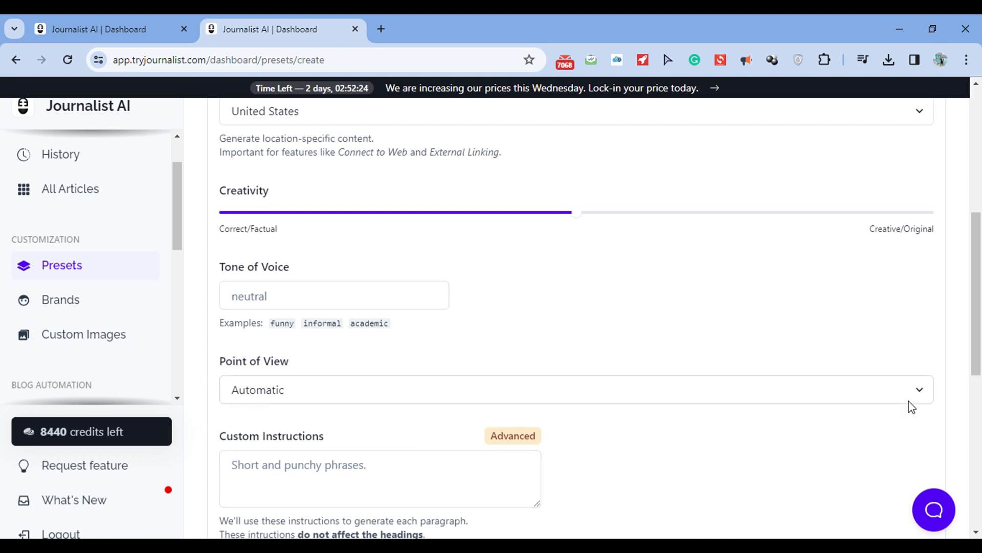
pyautogui.moveTo(977, 315); pyautogui.dragTo(980, 219)
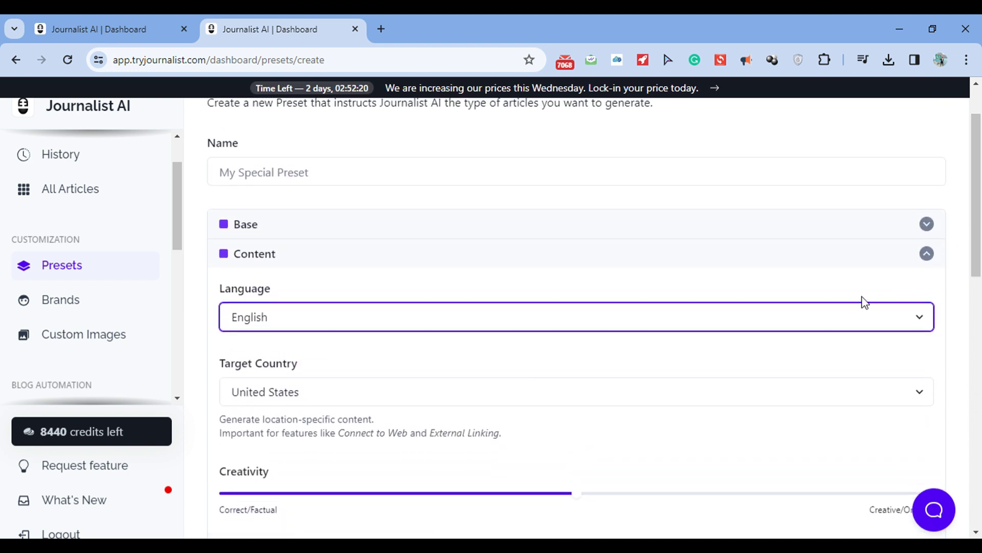
# - Set the preset's Base generation mode to Keyword Monitor, then go to Keyword Monitors
pyautogui.click(850, 265)
pyautogui.click(801, 231)
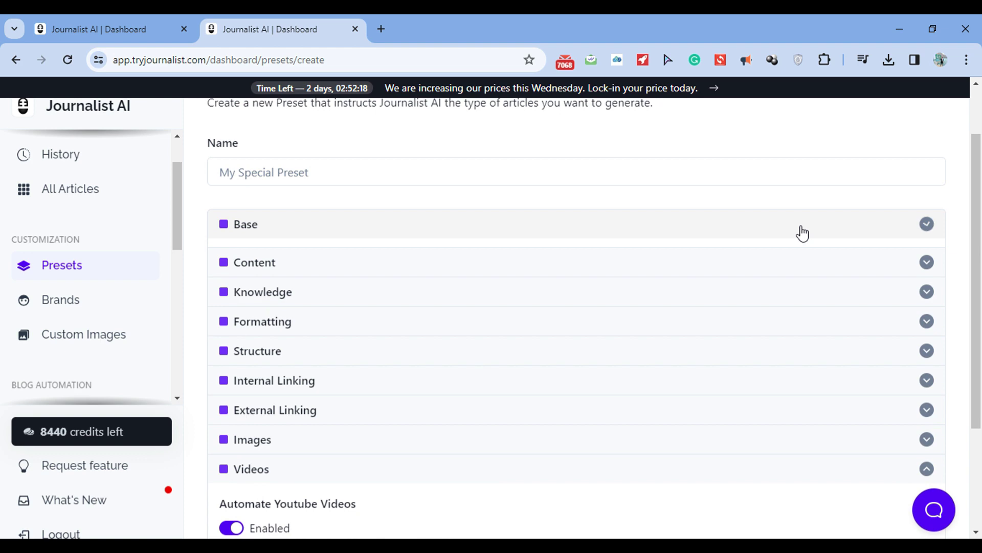
pyautogui.click(508, 298)
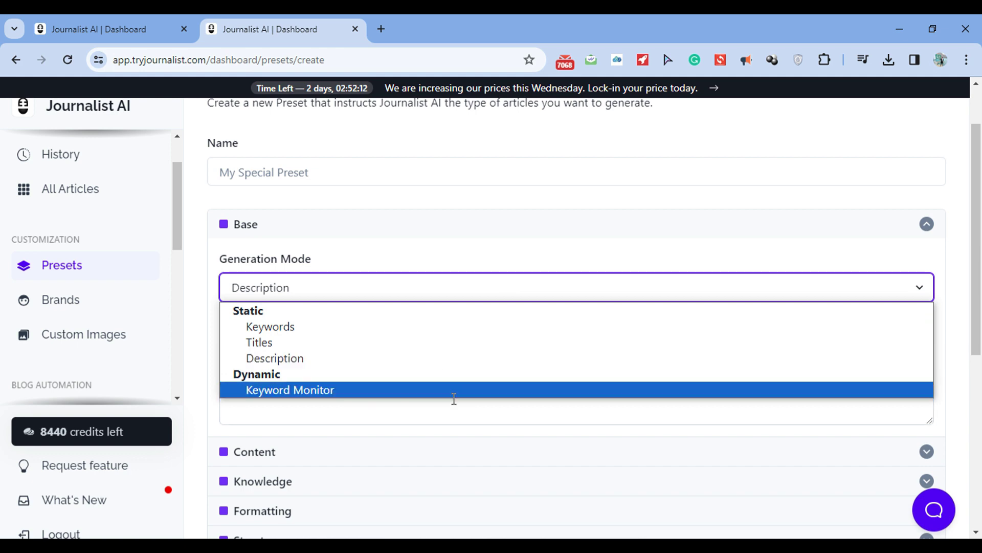
pyautogui.click(376, 392)
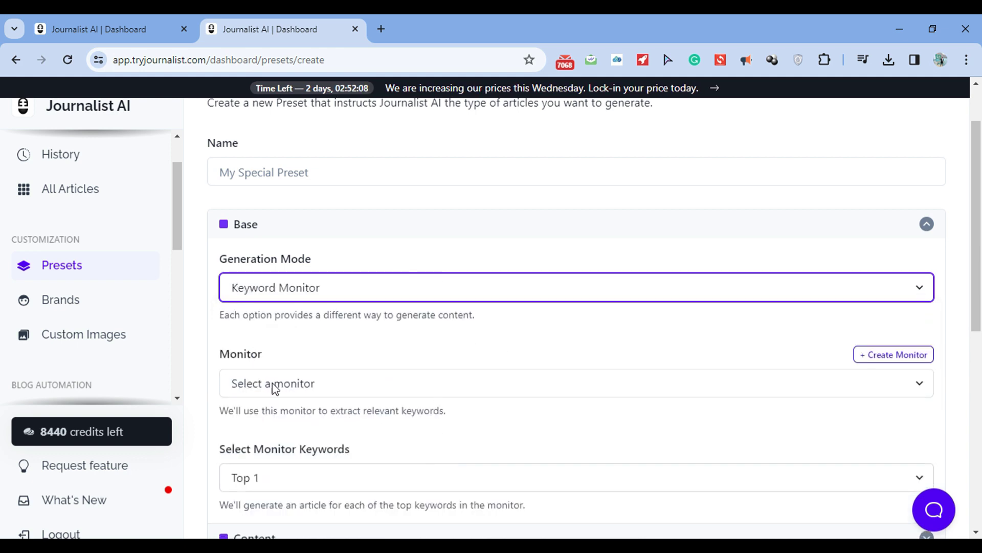
pyautogui.moveTo(179, 220); pyautogui.dragTo(179, 322)
pyautogui.click(114, 238)
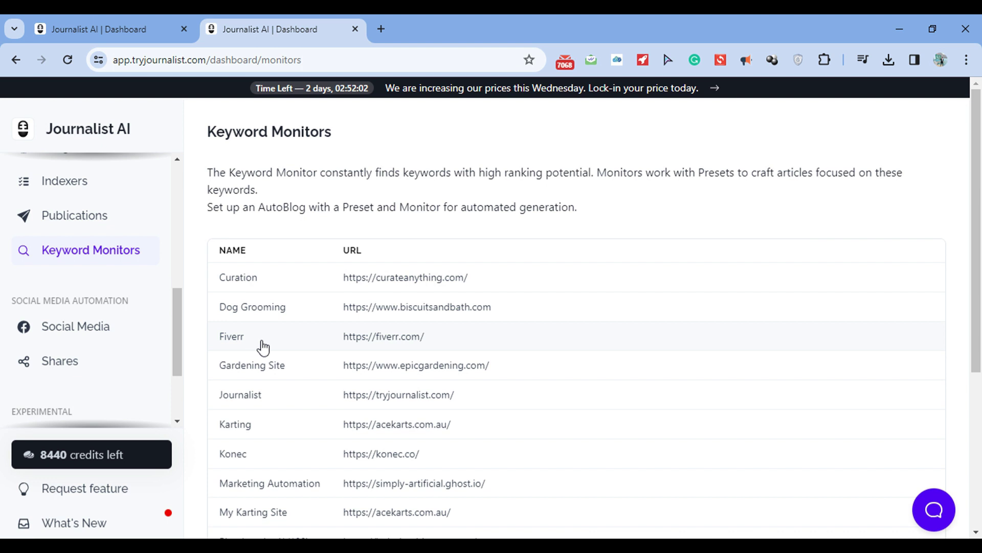
# - Review the Fiverr monitor's Last Suggestions keywords, then go to the Indexers page
pyautogui.click(487, 333)
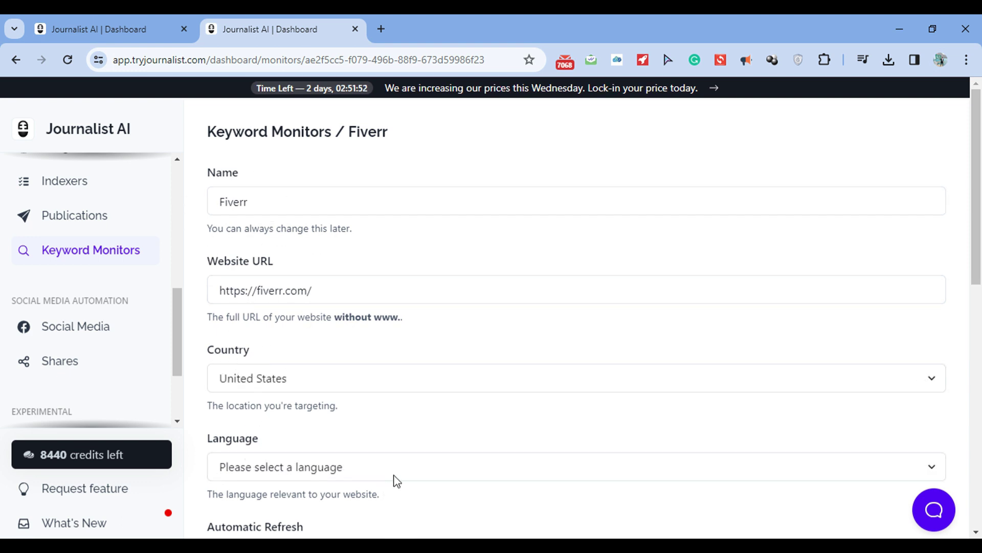
pyautogui.scroll(-3, 976, 307)
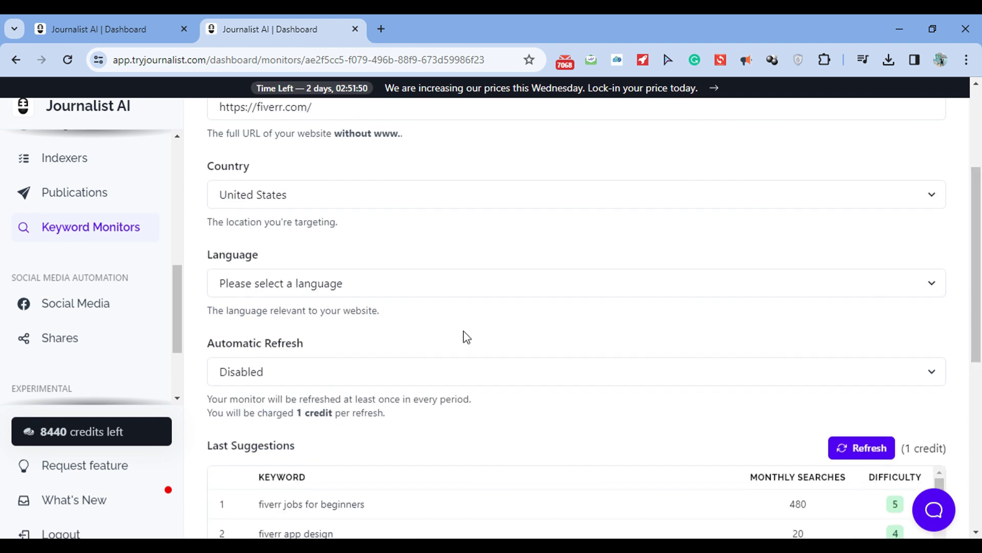
pyautogui.moveTo(978, 241); pyautogui.dragTo(980, 374)
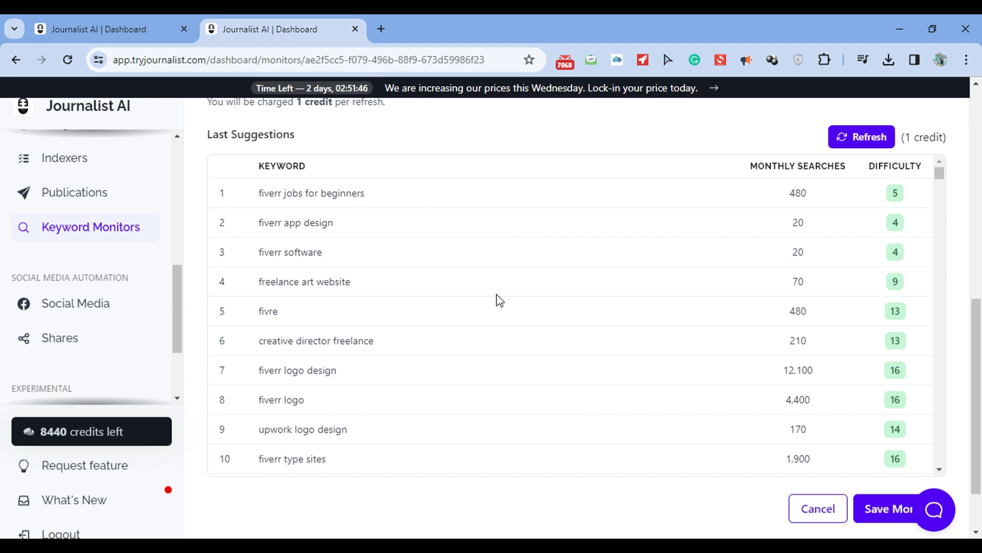
pyautogui.moveTo(265, 207)
pyautogui.mouseDown()
pyautogui.moveTo(542, 325)
pyautogui.moveTo(678, 467)
pyautogui.moveTo(487, 199)
pyautogui.moveTo(258, 196)
pyautogui.mouseUp()
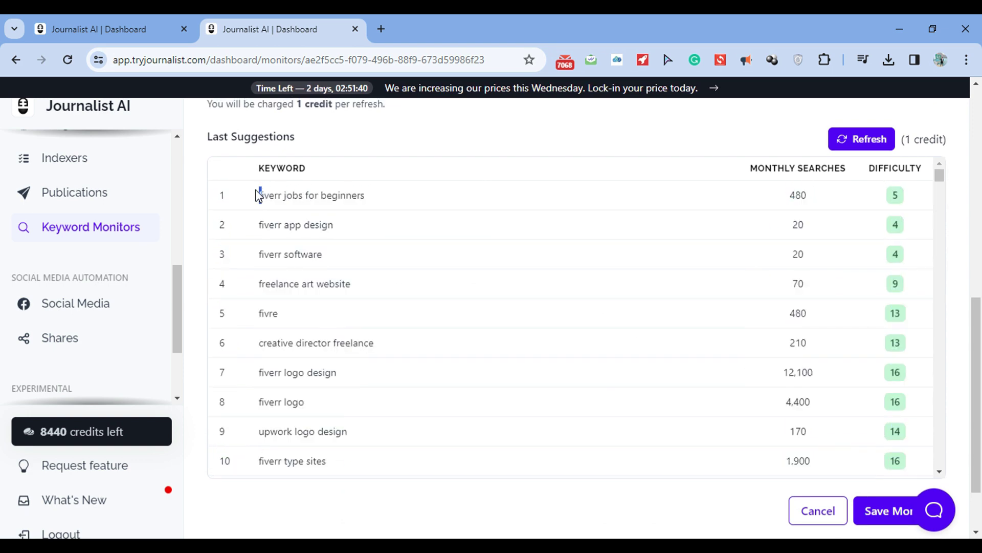
pyautogui.moveTo(940, 176)
pyautogui.mouseDown()
pyautogui.moveTo(937, 486)
pyautogui.moveTo(939, 163)
pyautogui.mouseUp()
pyautogui.click(253, 198)
pyautogui.moveTo(180, 314); pyautogui.dragTo(181, 290)
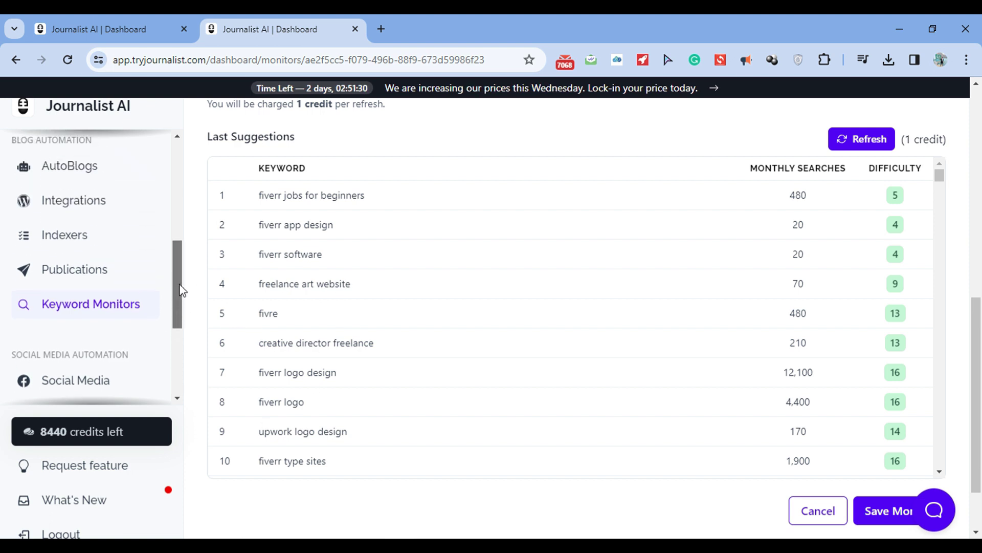
pyautogui.click(65, 237)
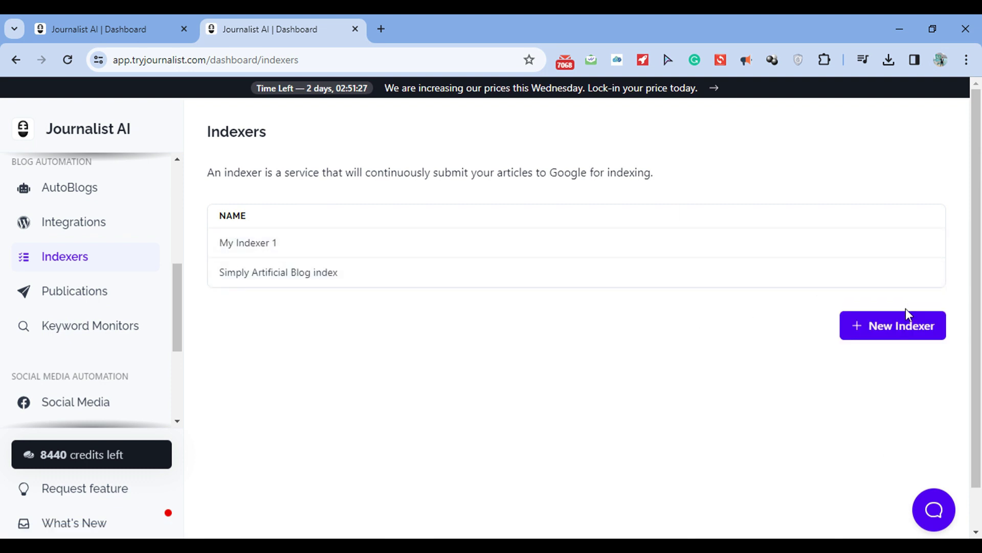
# - View the New Indexer form, then bring up a new Facebook social media account form
pyautogui.click(873, 335)
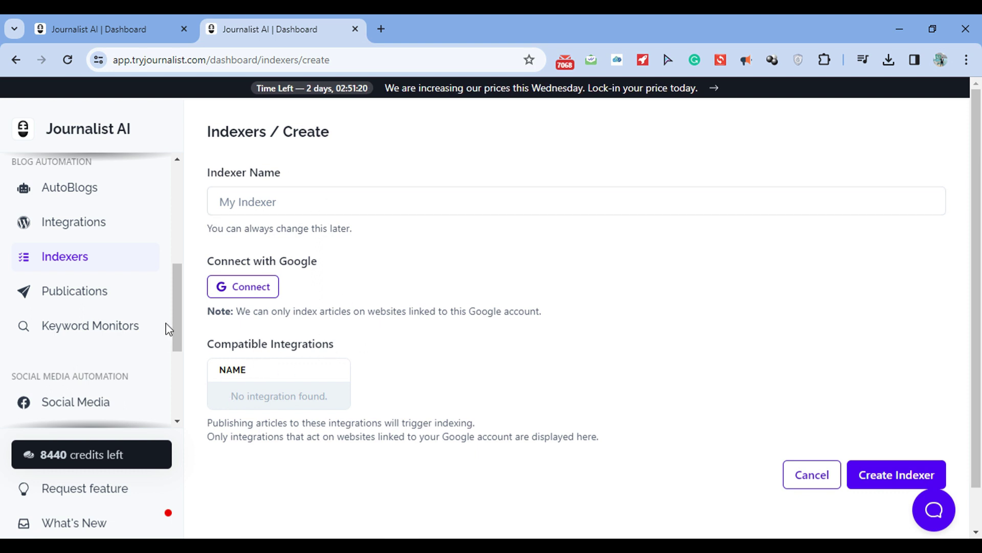
pyautogui.scroll(-1, 176, 328)
pyautogui.click(128, 351)
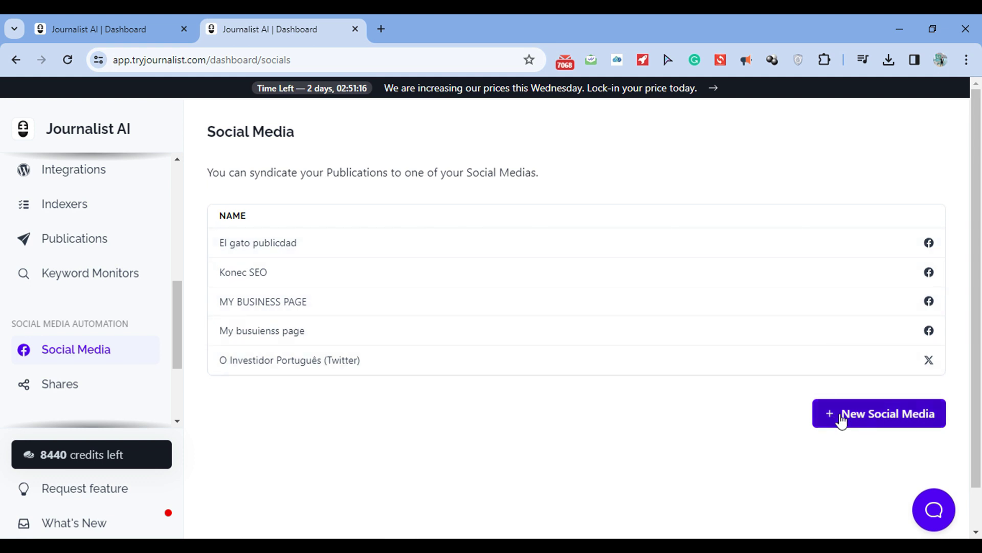
pyautogui.click(882, 413)
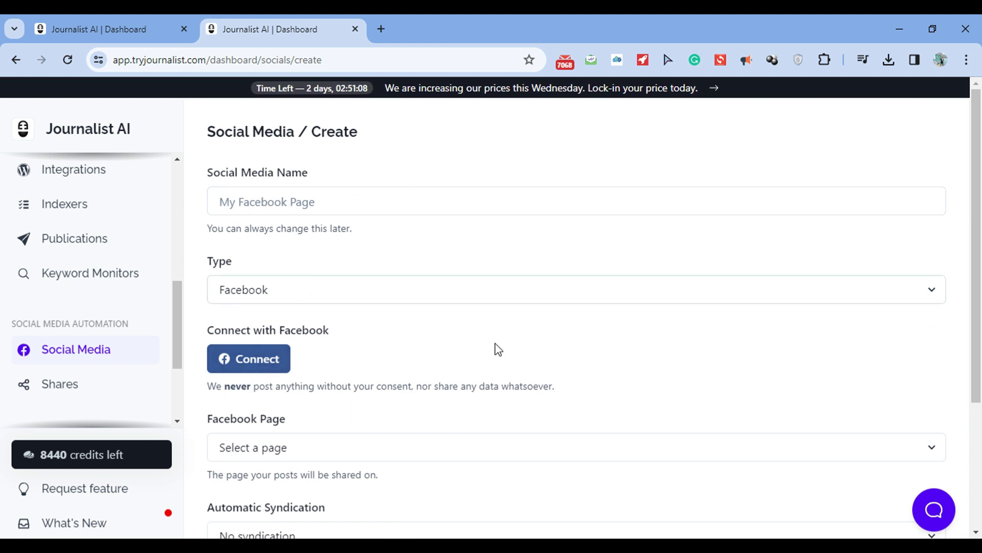
pyautogui.scroll(-1, 980, 323)
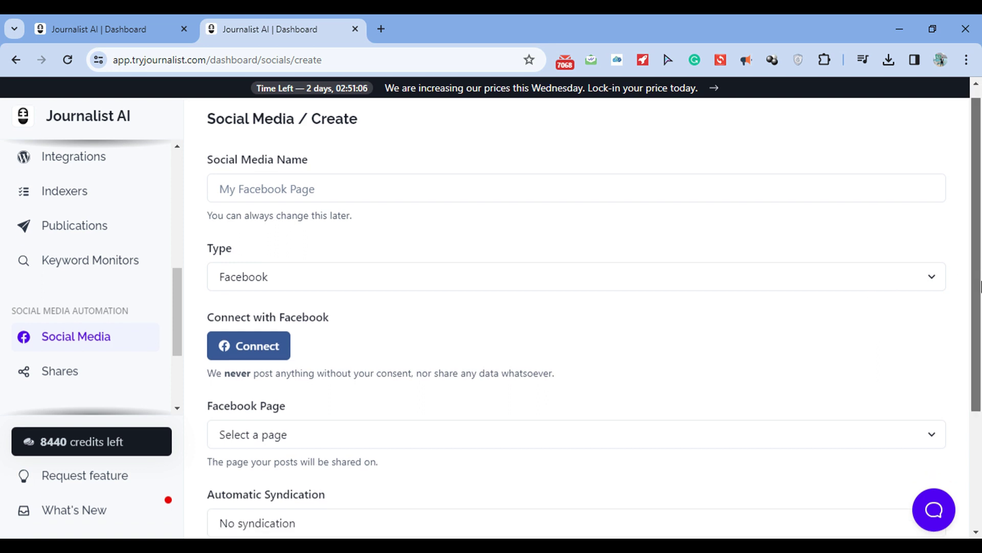
pyautogui.scroll(-2, 980, 324)
pyautogui.scroll(3, 576, 296)
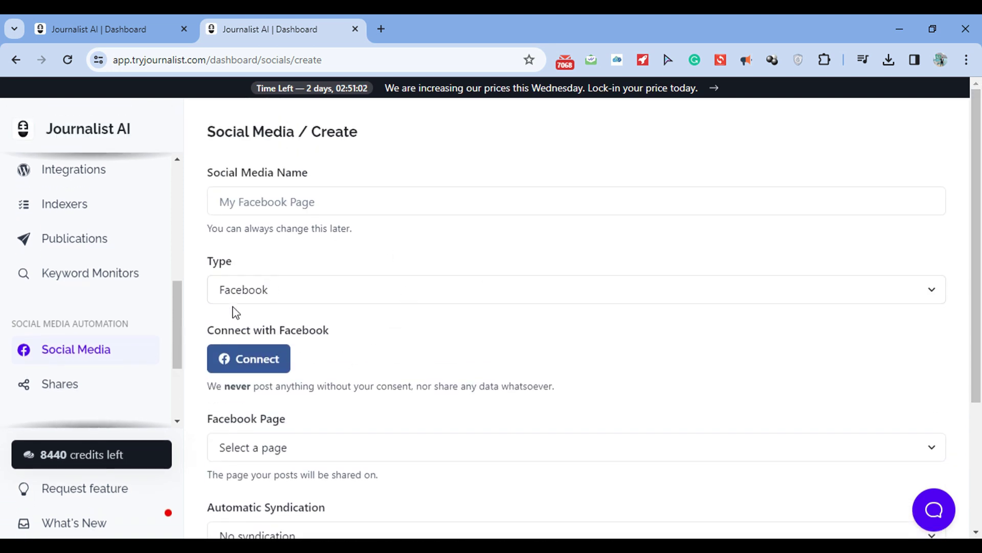
pyautogui.moveTo(176, 334); pyautogui.dragTo(188, 221)
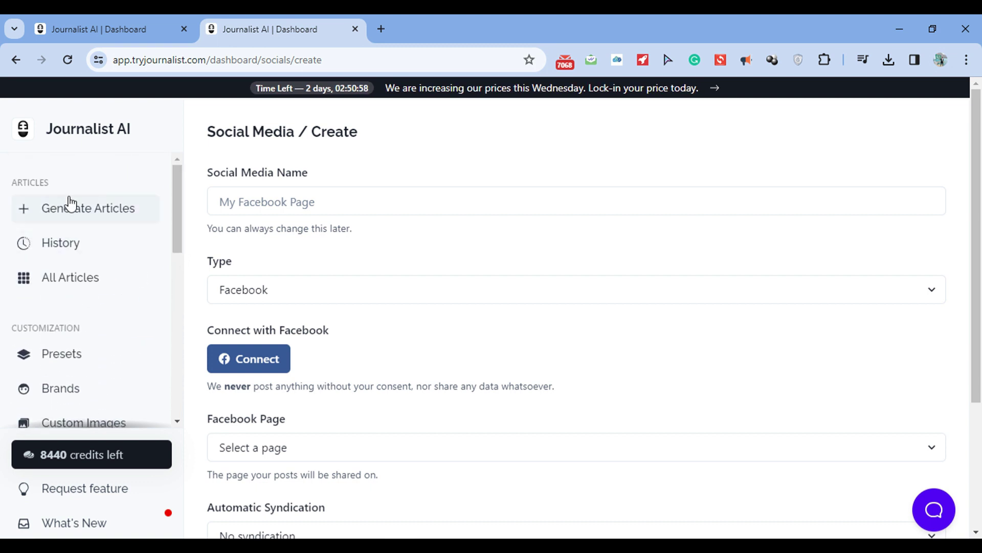
# - Return to Generate Articles, collapse Base, and leave the quantity at 1 article
pyautogui.click(81, 137)
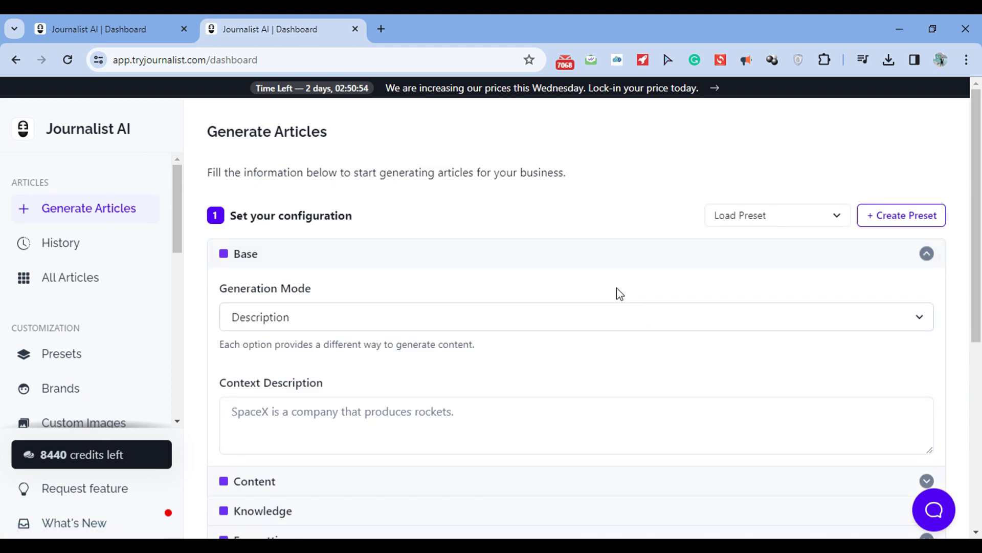
pyautogui.click(626, 258)
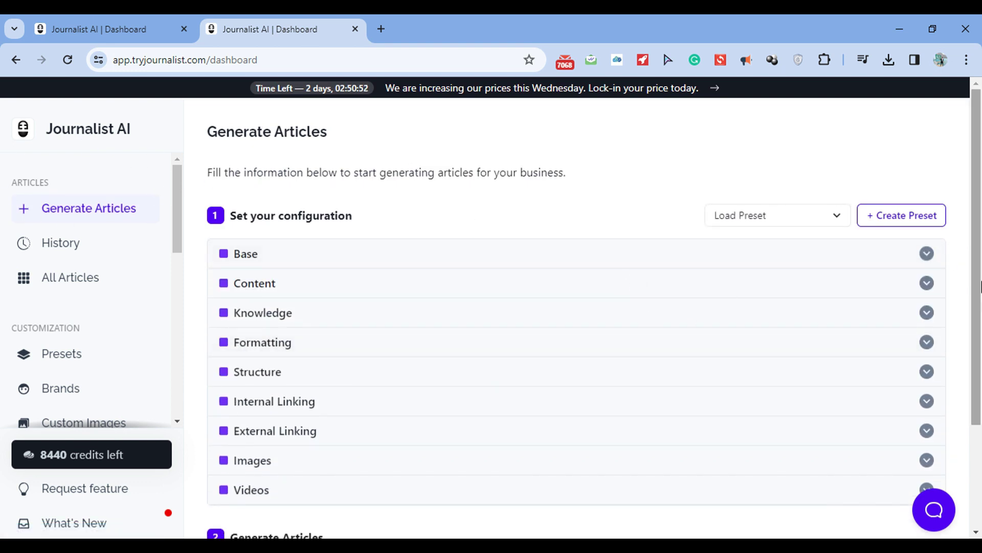
pyautogui.moveTo(981, 286); pyautogui.dragTo(981, 372)
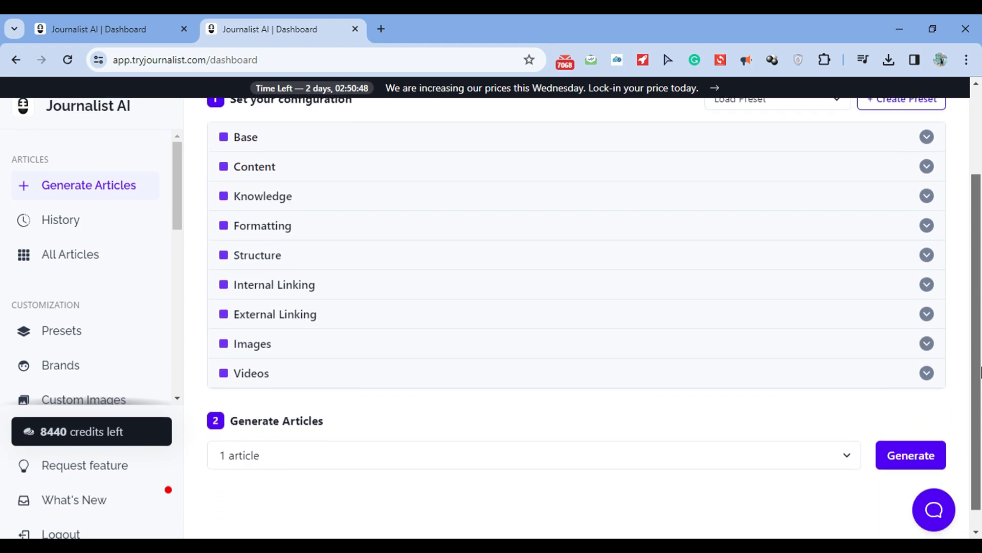
pyautogui.click(804, 452)
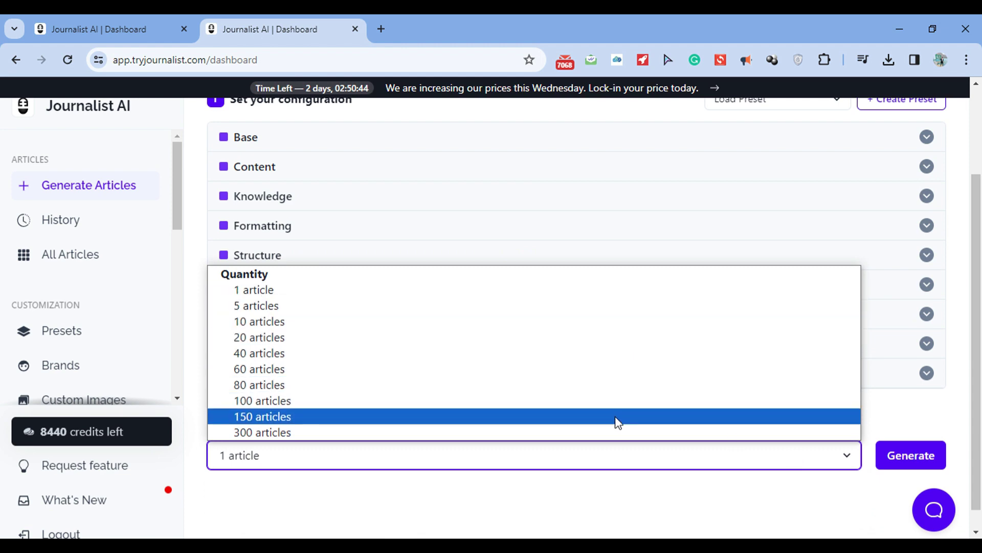
pyautogui.click(635, 287)
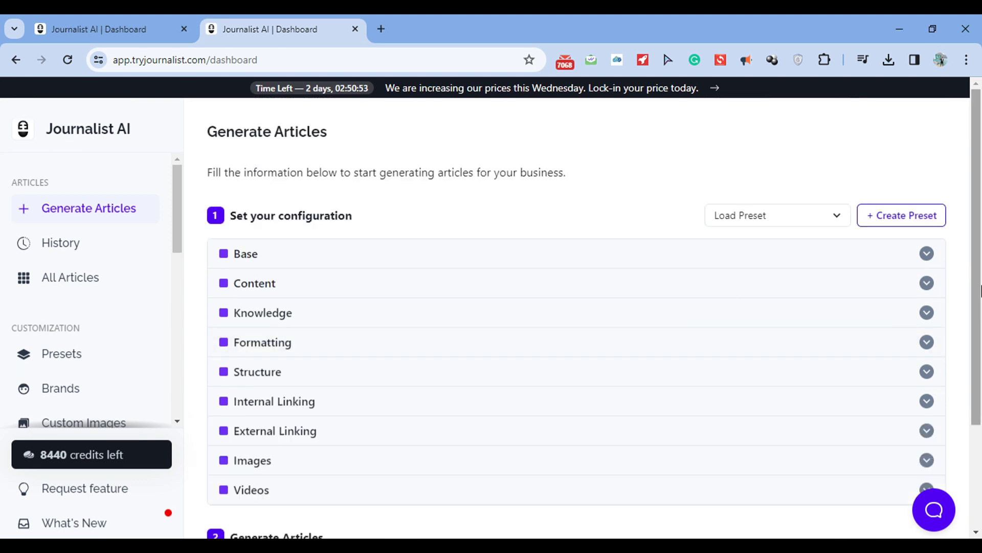
pyautogui.scroll(-1, 593, 318)
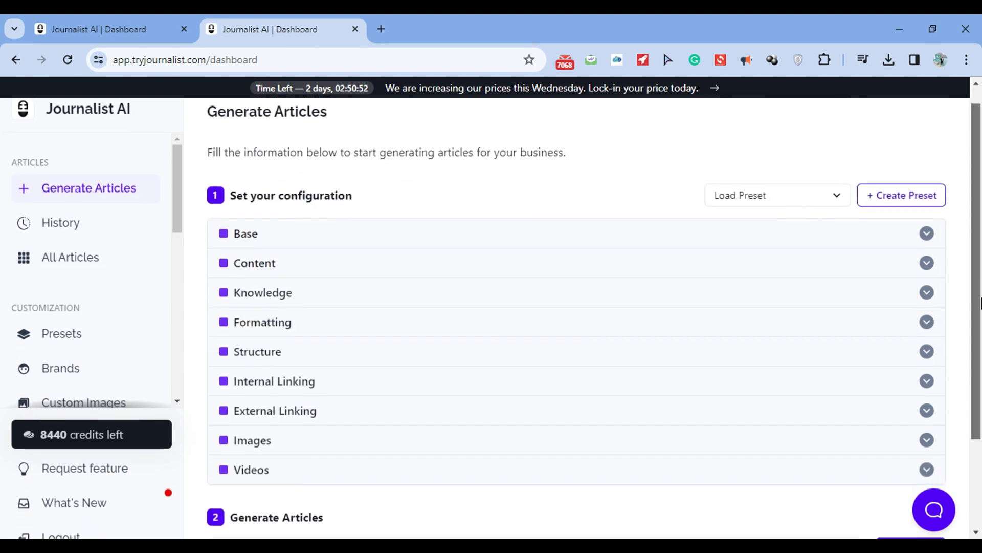
pyautogui.scroll(-1, 594, 317)
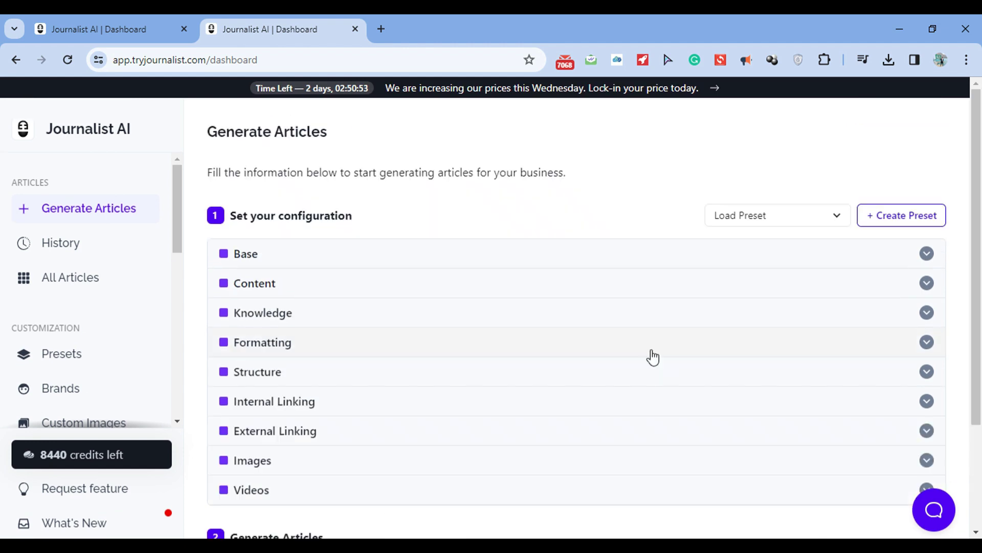
pyautogui.scroll(-1, 980, 322)
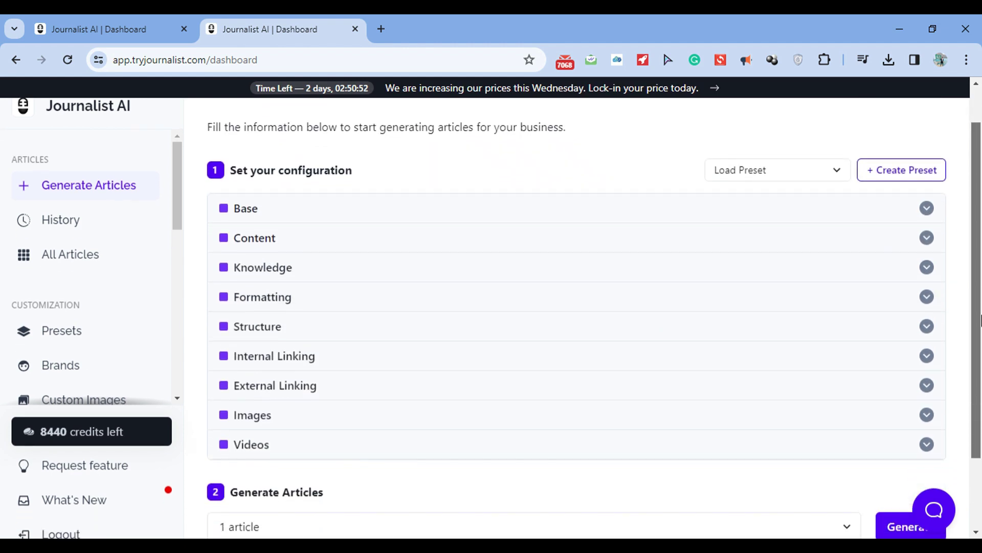